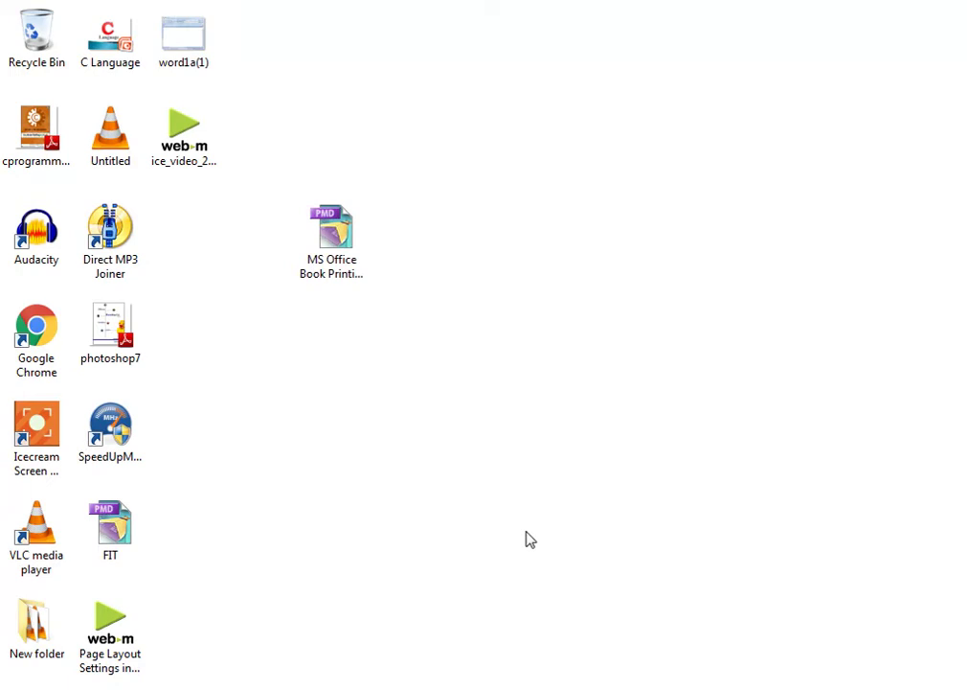
- Launch Microsoft Word 2007 by running winword from the Run box
{"action": "key", "text": "super+r"}
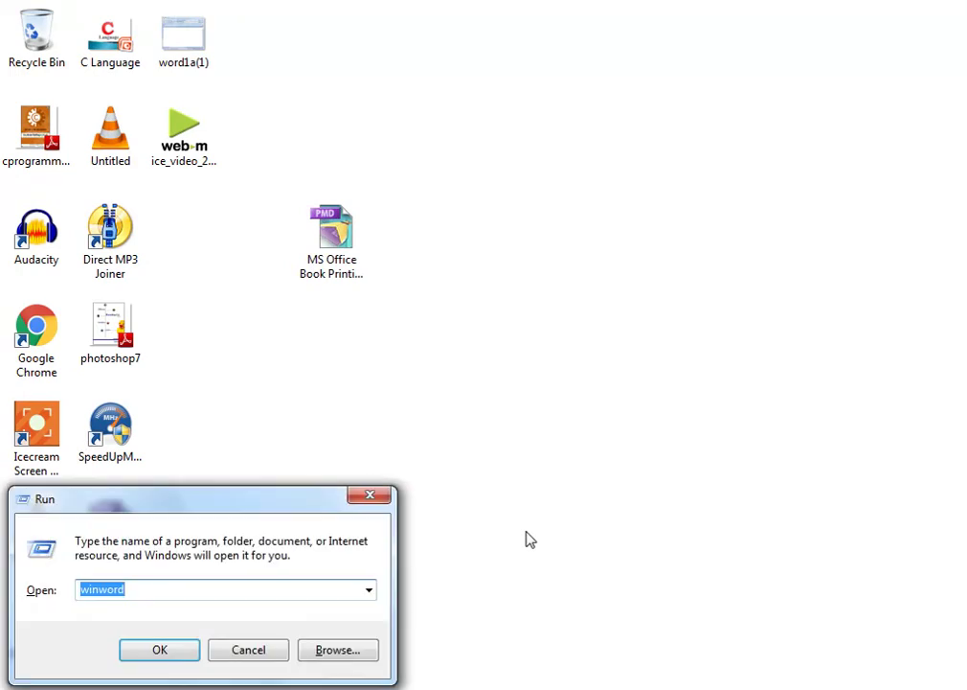
{"action": "key", "text": "Return"}
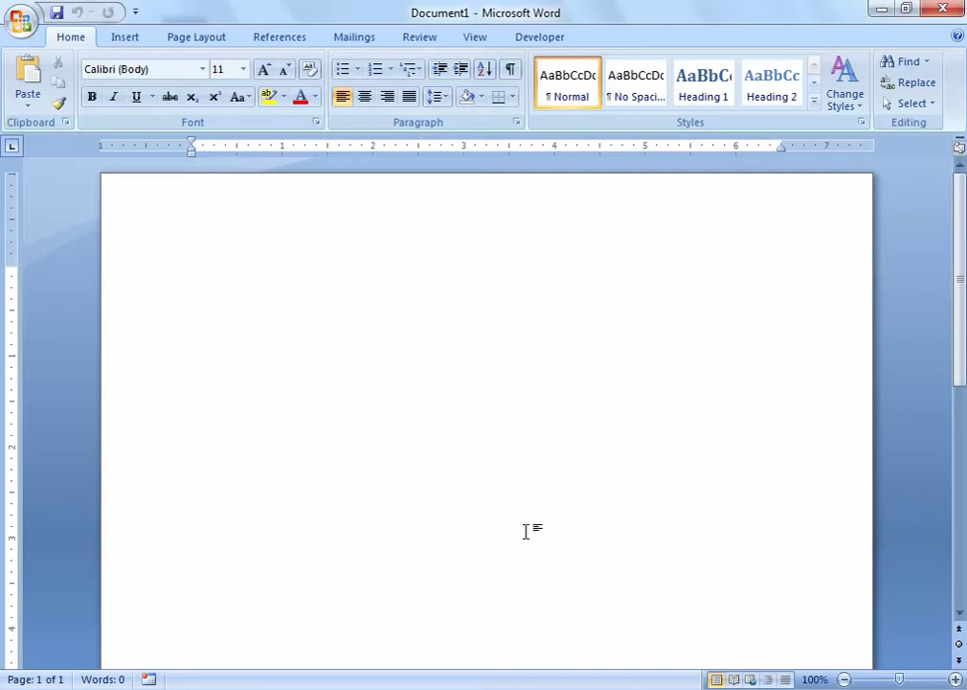
- Enter =rand() in the blank Document1 to produce three sample paragraphs
{"action": "type", "text": "=rand"}
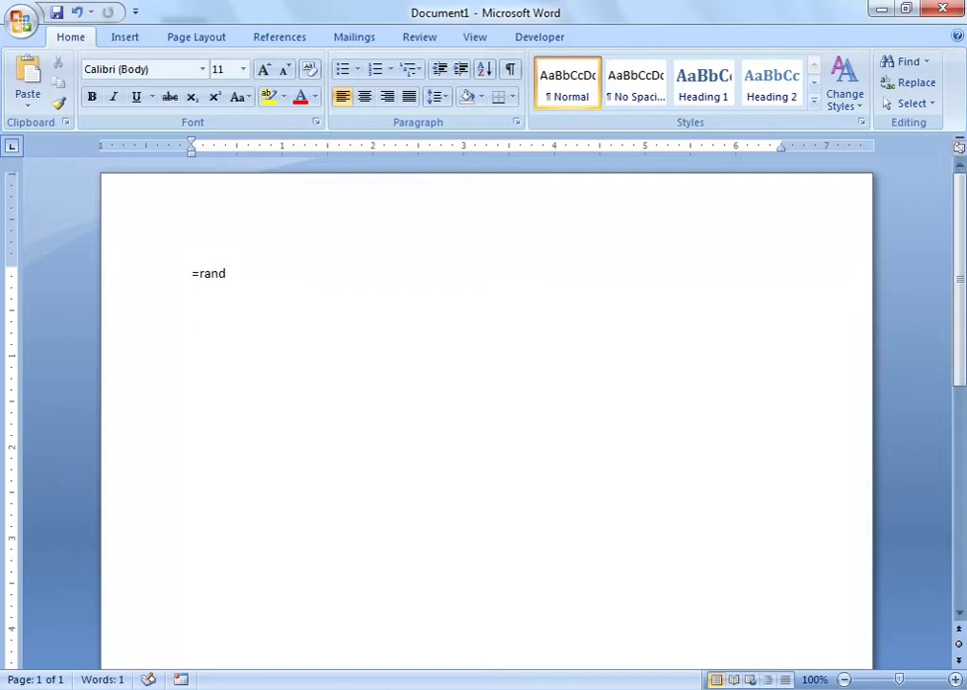
{"action": "type", "text": "()"}
{"action": "key", "text": "Return"}
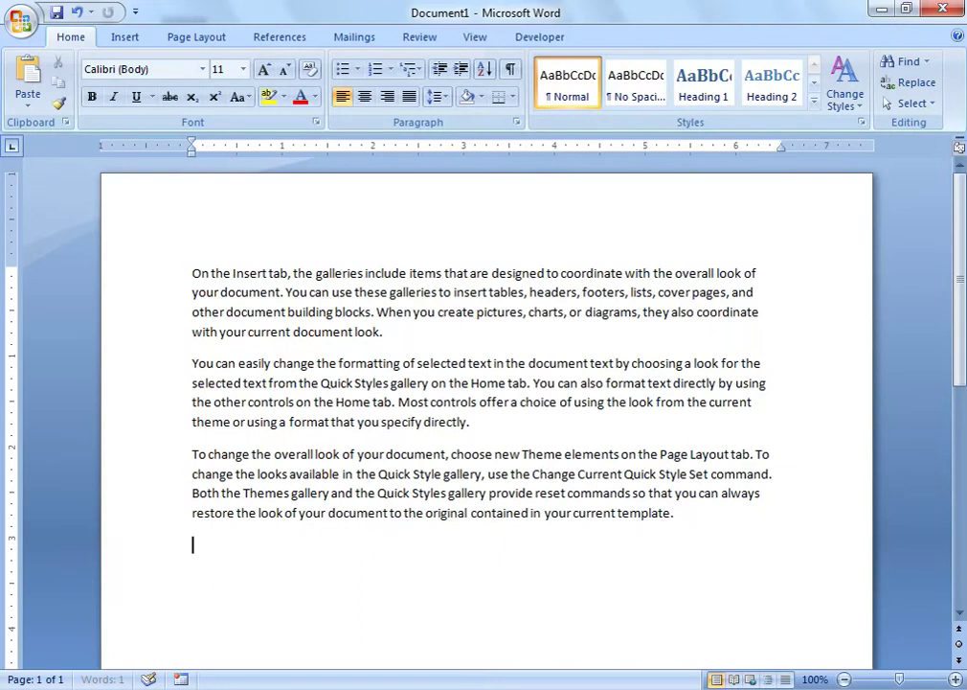
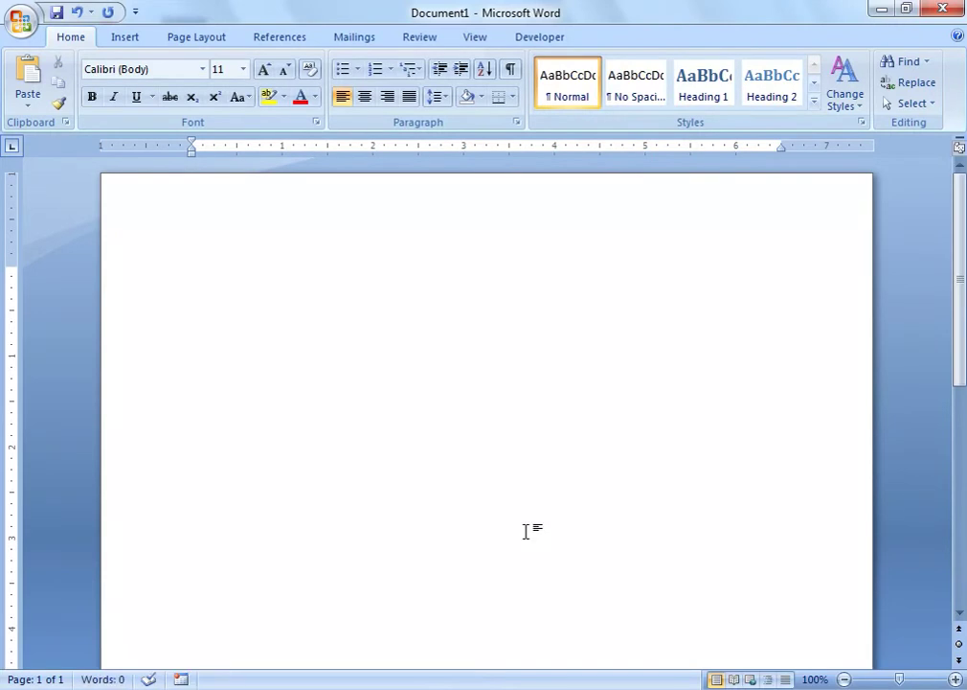
- Enter =rand(10) in the empty document to generate ten sample paragraphs spilling onto page two
{"action": "type", "text": "=rand("}
{"action": "type", "text": "10)"}
{"action": "key", "text": "Return"}
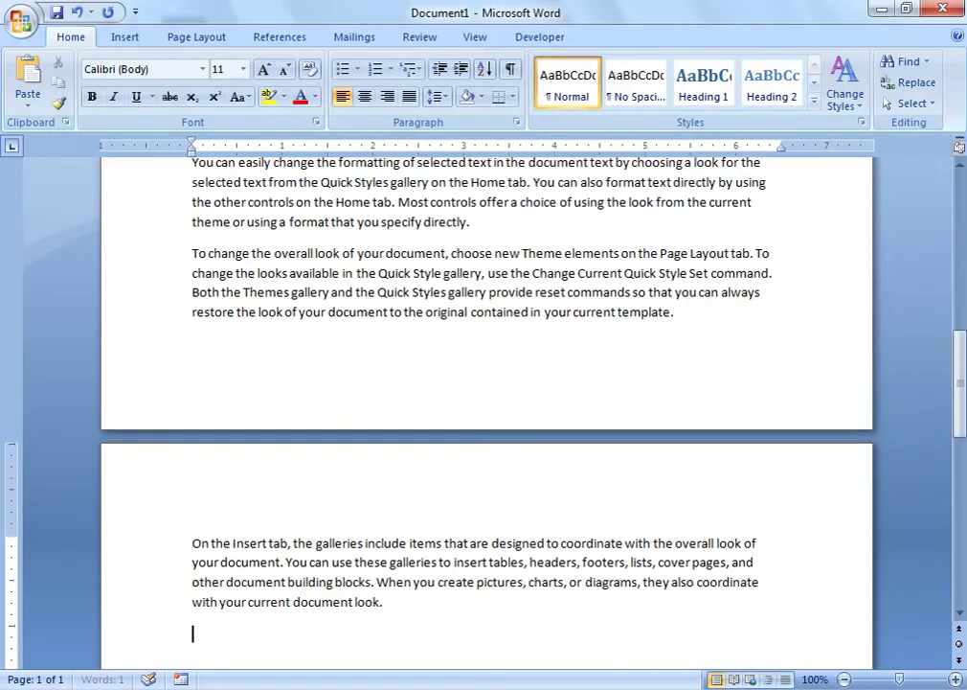
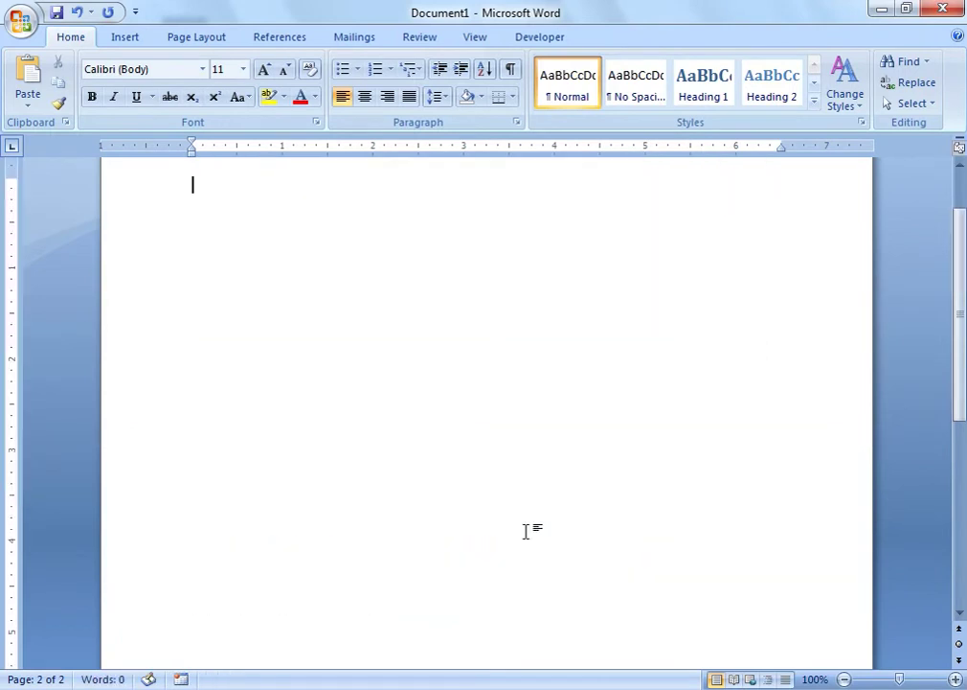
- Generate 100 sample paragraphs with =rand(100), then select and delete all of them
{"action": "type", "text": "=rand(100"}
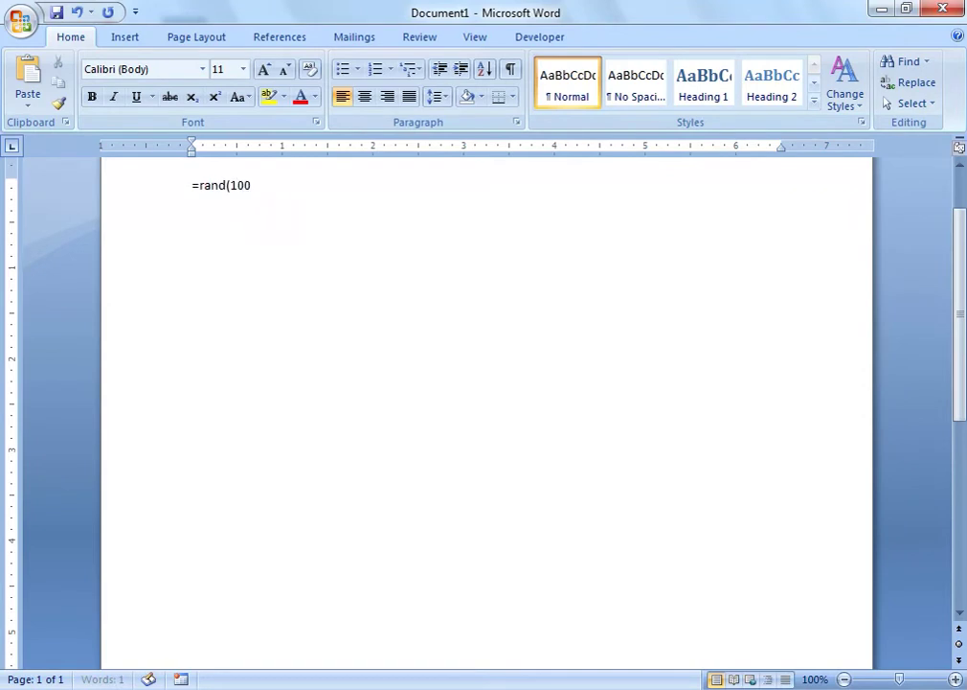
{"action": "type", "text": ")"}
{"action": "key", "text": "Return"}
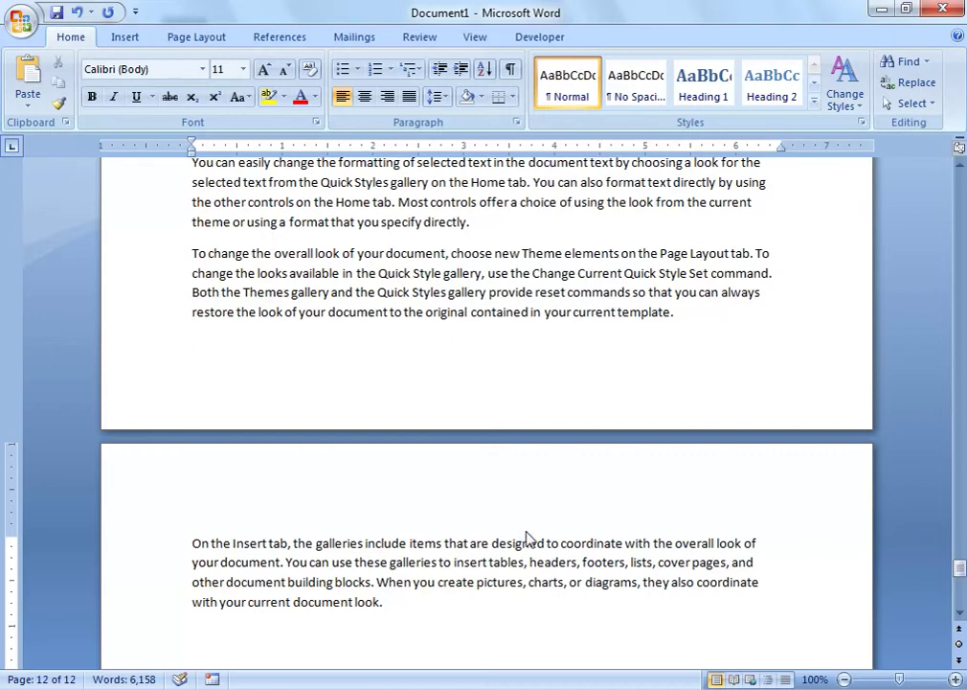
{"action": "key", "text": "ctrl+a"}
{"action": "key", "text": "Delete"}
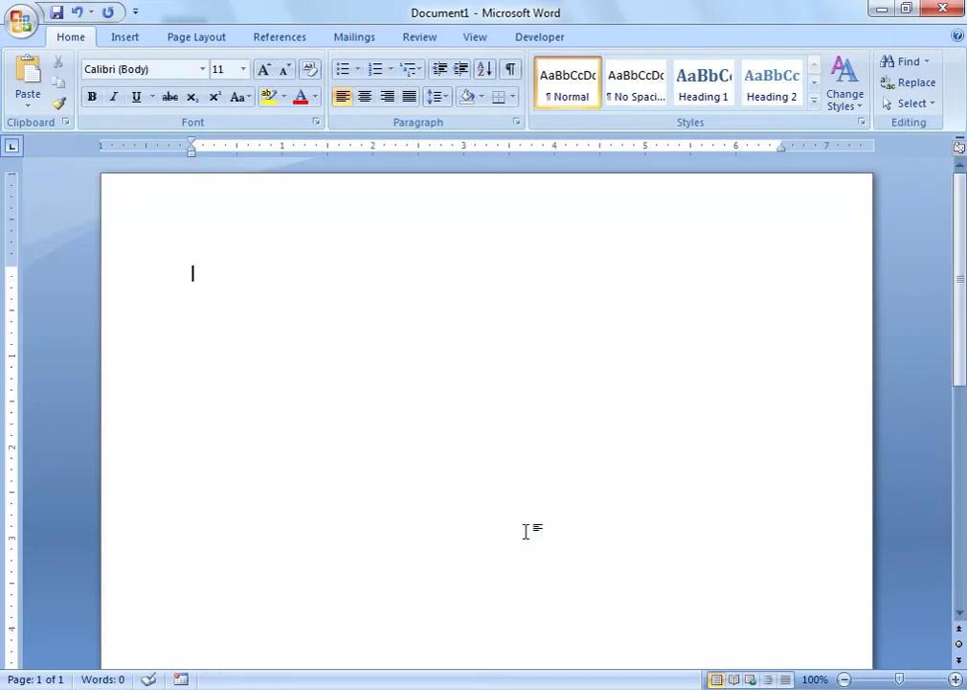
- Generate six sample paragraphs with =rand(6) and return to the top of page 1
{"action": "type", "text": "=rand(6)"}
{"action": "key", "text": "Return"}
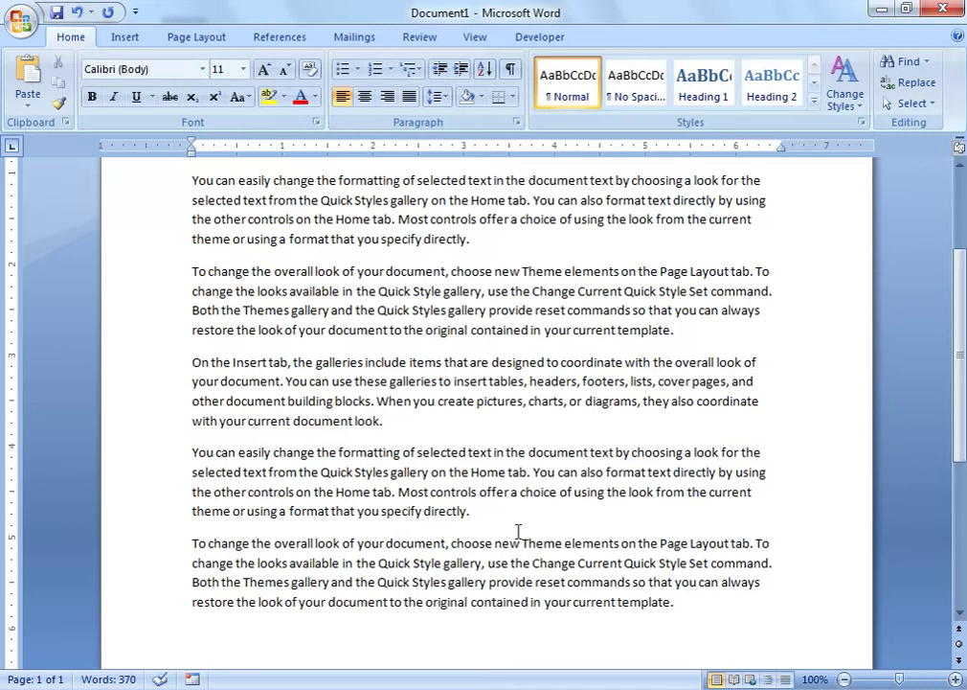
{"action": "scroll", "coordinate": [537, 527], "scroll_direction": "up", "scroll_amount": 3}
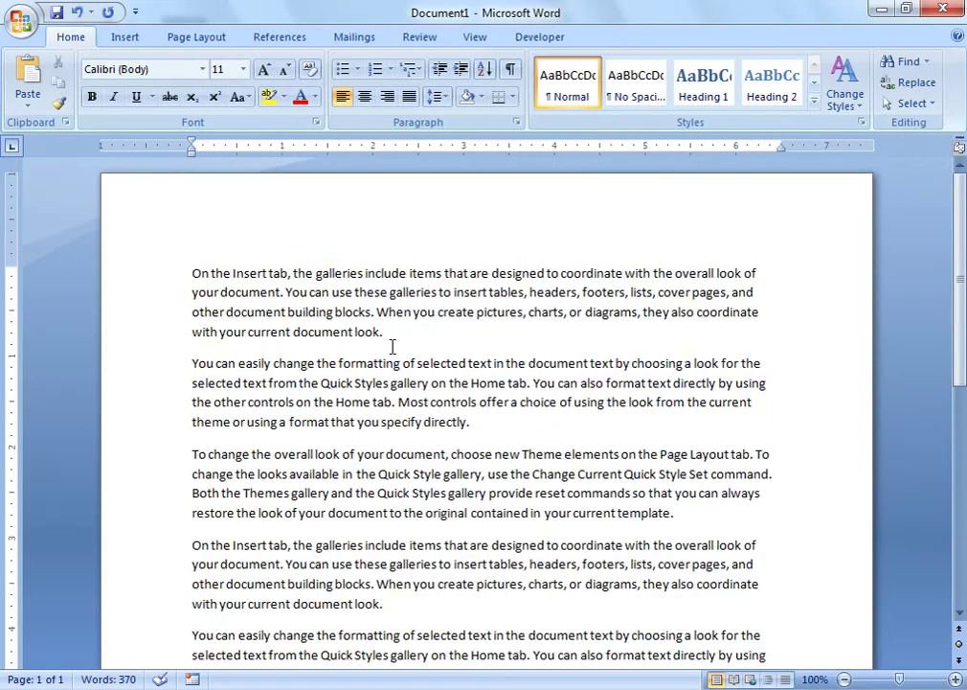
{"action": "left_click", "coordinate": [383, 294]}
{"action": "left_click_drag", "start_coordinate": [190, 273], "coordinate": [292, 273]}
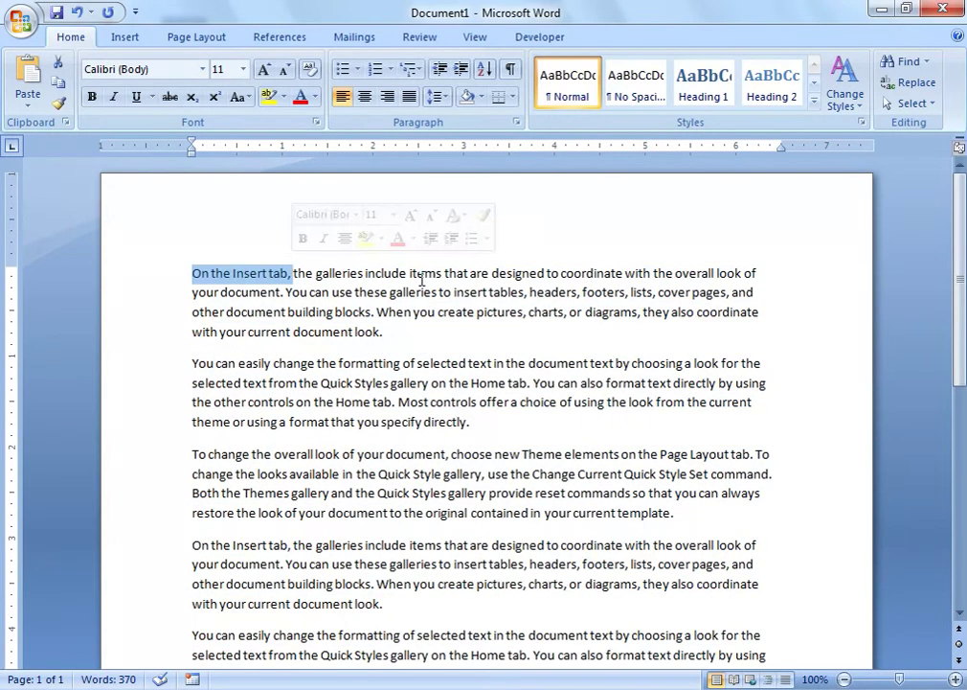
{"action": "mouse_move", "coordinate": [493, 273]}
{"action": "left_mouse_down"}
{"action": "mouse_move", "coordinate": [548, 278]}
{"action": "mouse_move", "coordinate": [495, 267]}
{"action": "left_mouse_up"}
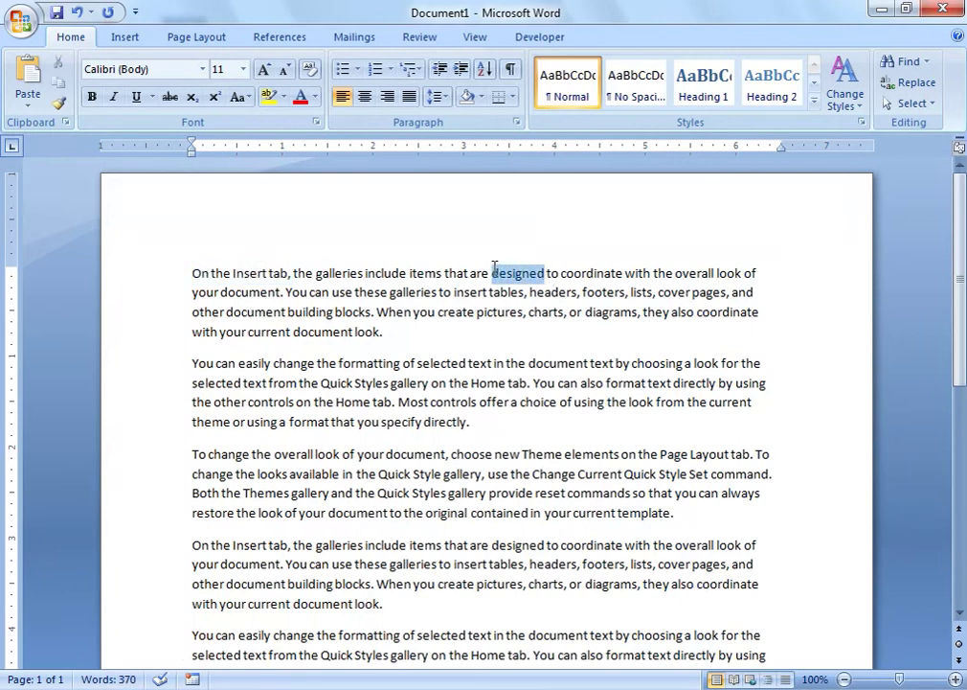
{"action": "left_click", "coordinate": [455, 292]}
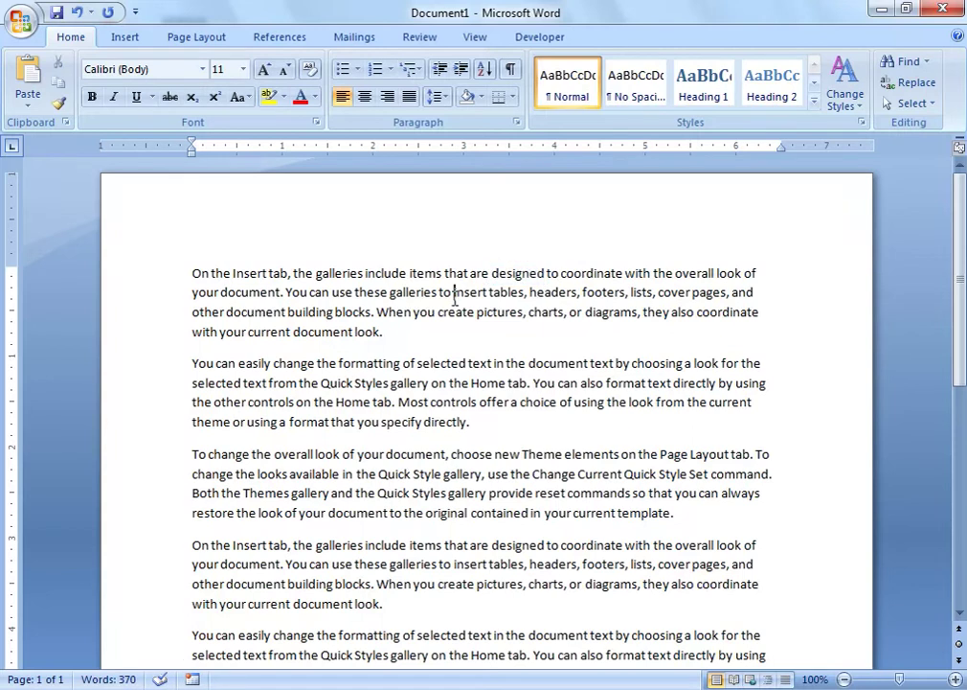
{"action": "left_click", "coordinate": [404, 274]}
{"action": "double_click", "coordinate": [394, 274]}
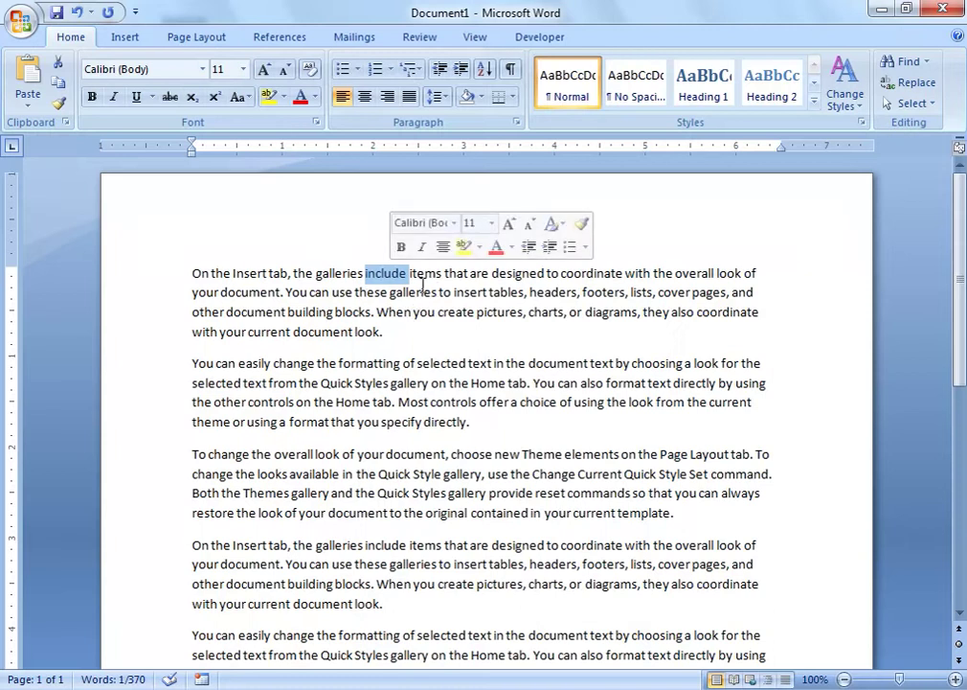
{"action": "triple_click", "coordinate": [420, 292]}
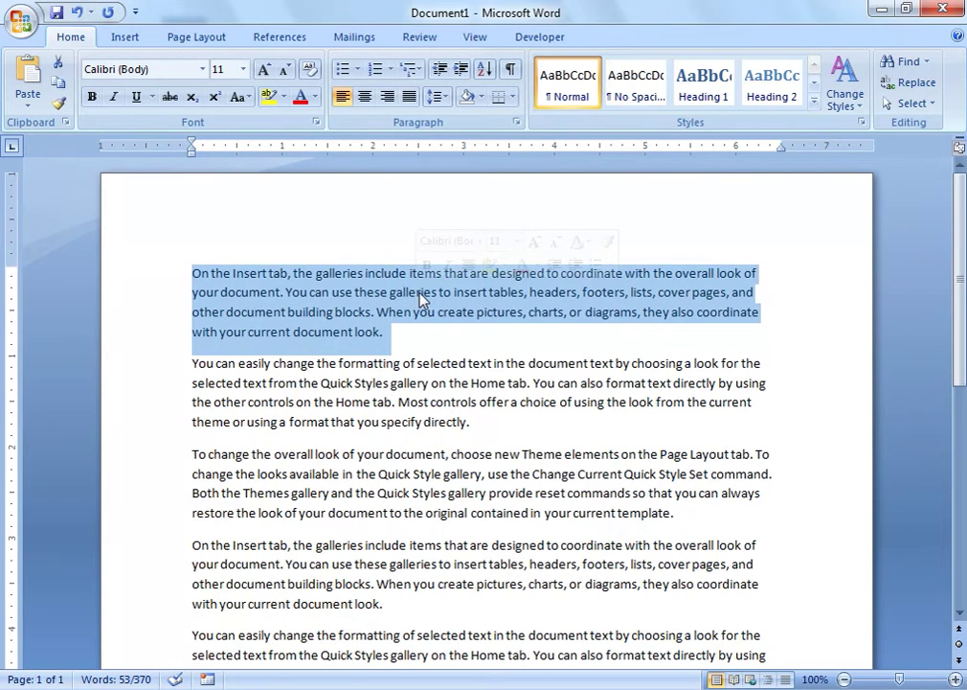
{"action": "left_click", "coordinate": [372, 281]}
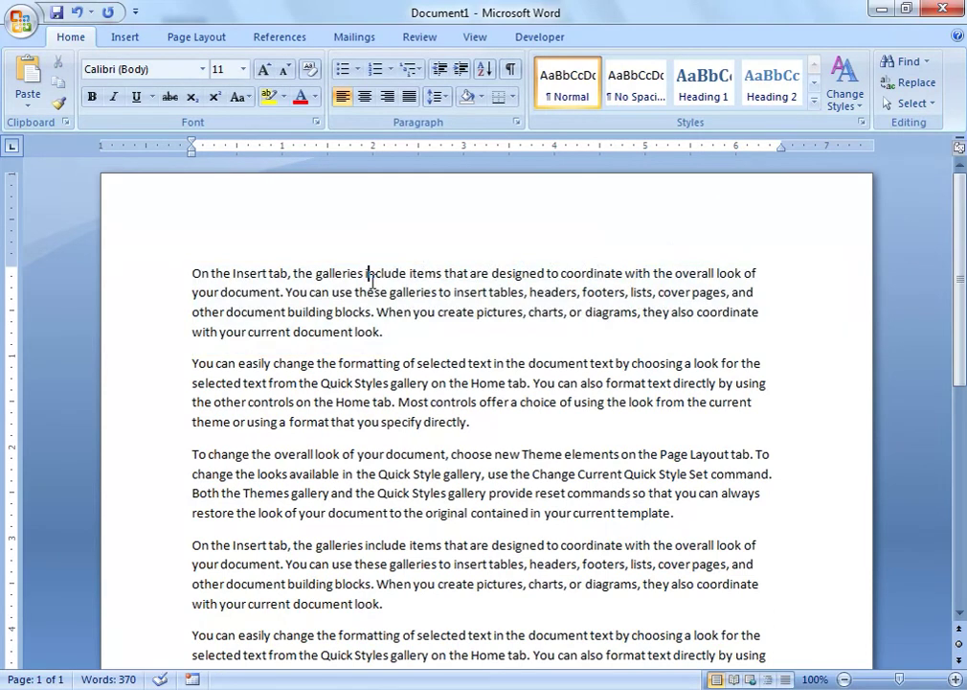
{"action": "double_click", "coordinate": [379, 276]}
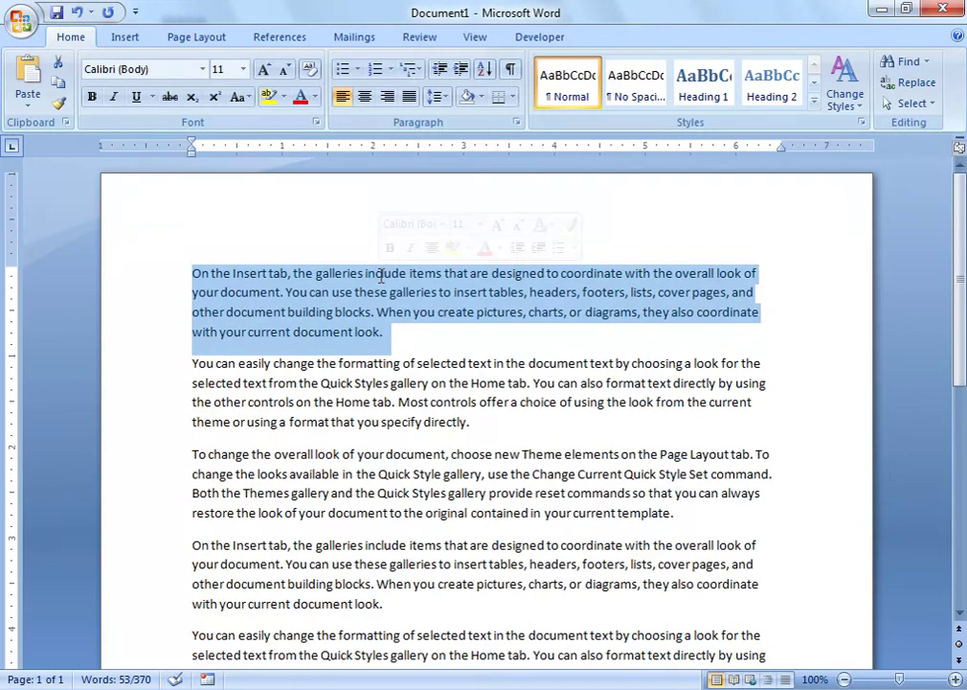
{"action": "left_click", "coordinate": [348, 273]}
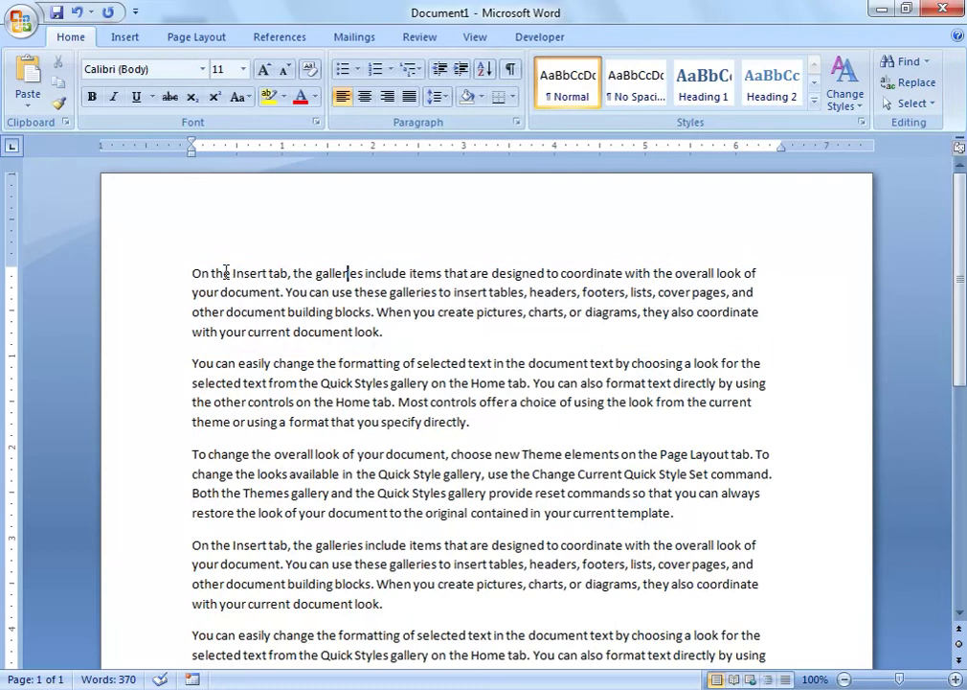
{"action": "key", "text": "Left"}
{"action": "key", "text": "Left"}
{"action": "key", "text": "Left"}
{"action": "key", "text": "Left"}
{"action": "key", "text": "Left"}
{"action": "key", "text": "Left"}
{"action": "key", "text": "Left"}
{"action": "key", "text": "Left"}
{"action": "key", "text": "Left"}
{"action": "key", "text": "Left"}
{"action": "key", "text": "Left"}
{"action": "key", "text": "Left"}
{"action": "key", "text": "Left"}
{"action": "key", "text": "Left"}
{"action": "key", "text": "Left"}
{"action": "key", "text": "Left"}
{"action": "key", "text": "Left"}
{"action": "key", "text": "Left"}
{"action": "key", "text": "Left"}
{"action": "key", "text": "Left"}
{"action": "key", "text": "Right"}
{"action": "key", "text": "Right"}
{"action": "key", "text": "Right"}
{"action": "key", "text": "Right"}
{"action": "key", "text": "Right"}
{"action": "key", "text": "Right"}
{"action": "key", "text": "Right"}
{"action": "key", "text": "Right"}
{"action": "key", "text": "Right"}
{"action": "key", "text": "Right"}
{"action": "key", "text": "Right"}
{"action": "key", "text": "Right"}
{"action": "key", "text": "Right"}
{"action": "key", "text": "Right"}
{"action": "key", "text": "Right"}
{"action": "key", "text": "Right"}
{"action": "key", "text": "Right"}
{"action": "key", "text": "Right"}
{"action": "key", "text": "Right"}
{"action": "key", "text": "Right"}
{"action": "key", "text": "Down"}
{"action": "key", "text": "Down"}
{"action": "key", "text": "Down"}
{"action": "key", "text": "Down"}
{"action": "key", "text": "Down"}
{"action": "key", "text": "Up"}
{"action": "key", "text": "Up"}
{"action": "key", "text": "Up"}
{"action": "key", "text": "Up"}
{"action": "key", "text": "Left"}
{"action": "key", "text": "Left"}
{"action": "key", "text": "Left"}
{"action": "key", "text": "Left"}
{"action": "key", "text": "Left"}
{"action": "key", "text": "Left"}
{"action": "key", "text": "Left"}
{"action": "key", "text": "Left"}
{"action": "key", "text": "Left"}
{"action": "key", "text": "Left"}
{"action": "key", "text": "Left"}
{"action": "key", "text": "Left"}
{"action": "key", "text": "Left"}
{"action": "key", "text": "Left"}
{"action": "key", "text": "Left"}
{"action": "key", "text": "Left"}
{"action": "key", "text": "Left"}
{"action": "key", "text": "Left"}
{"action": "key", "text": "Left"}
{"action": "key", "text": "Right"}
{"action": "key", "text": "Right"}
{"action": "key", "text": "Right"}
{"action": "key", "text": "Right"}
{"action": "key", "text": "Right"}
{"action": "key", "text": "Right"}
{"action": "key", "text": "Right"}
{"action": "key", "text": "Right"}
{"action": "key", "text": "Right"}
{"action": "key", "text": "Right"}
{"action": "key", "text": "Right"}
{"action": "key", "text": "Right"}
{"action": "key", "text": "Right"}
{"action": "key", "text": "shift+Right"}
{"action": "key", "text": "shift+Right"}
{"action": "key", "text": "shift+Right"}
{"action": "key", "text": "shift+Right"}
{"action": "key", "text": "shift+Right"}
{"action": "key", "text": "shift+Right"}
{"action": "key", "text": "shift+Right"}
{"action": "key", "text": "shift+Right"}
{"action": "key", "text": "shift+Right"}
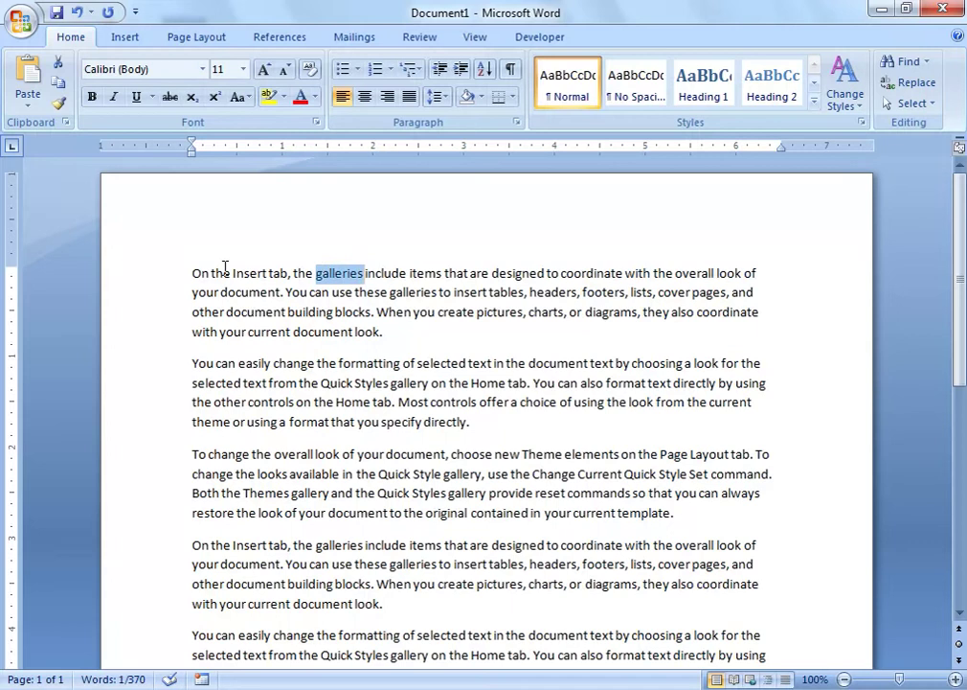
{"action": "key", "text": "shift+Right"}
{"action": "key", "text": "shift+Right"}
{"action": "key", "text": "shift+Right"}
{"action": "key", "text": "shift+Right"}
{"action": "key", "text": "shift+Right"}
{"action": "key", "text": "shift+Right"}
{"action": "key", "text": "shift+Right"}
{"action": "key", "text": "shift+Right"}
{"action": "key", "text": "shift+Right"}
{"action": "key", "text": "shift+Right"}
{"action": "key", "text": "shift+Right"}
{"action": "key", "text": "shift+Right"}
{"action": "key", "text": "shift+Right"}
{"action": "key", "text": "shift+Right"}
{"action": "key", "text": "shift+Right"}
{"action": "key", "text": "shift+Right"}
{"action": "key", "text": "shift+Right"}
{"action": "key", "text": "shift+Right"}
{"action": "key", "text": "shift+Right"}
{"action": "key", "text": "shift+Right"}
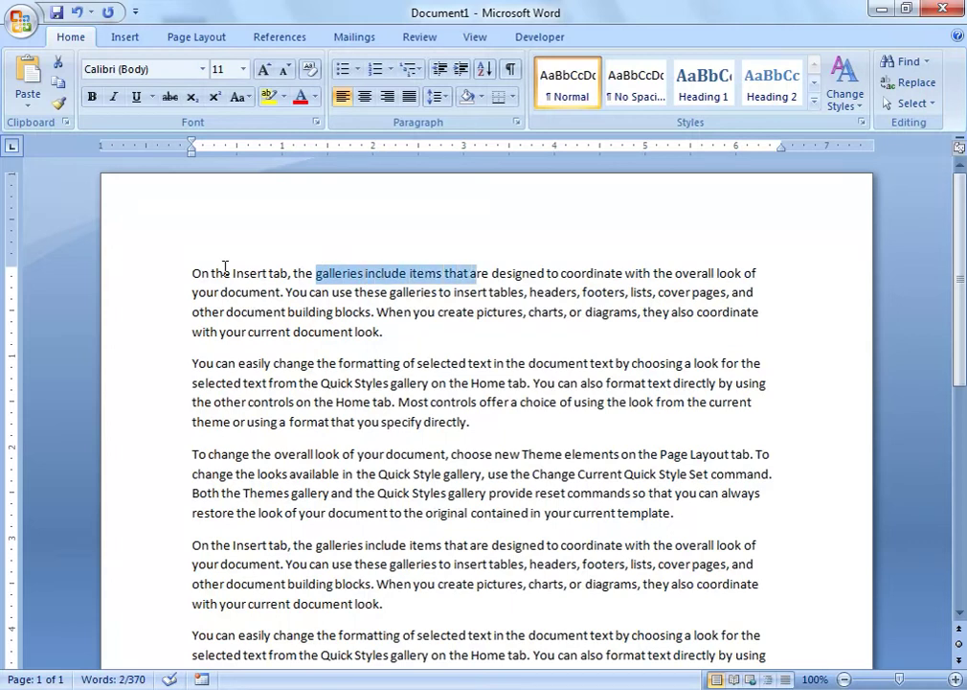
{"action": "key", "text": "shift+Right"}
{"action": "key", "text": "shift+Right"}
{"action": "key", "text": "shift+Right"}
{"action": "key", "text": "shift+Right"}
{"action": "key", "text": "shift+Right"}
{"action": "key", "text": "shift+Right"}
{"action": "key", "text": "shift+Right"}
{"action": "key", "text": "shift+Right"}
{"action": "key", "text": "shift+Right"}
{"action": "key", "text": "shift+Right"}
{"action": "key", "text": "shift+Right"}
{"action": "key", "text": "shift+Right"}
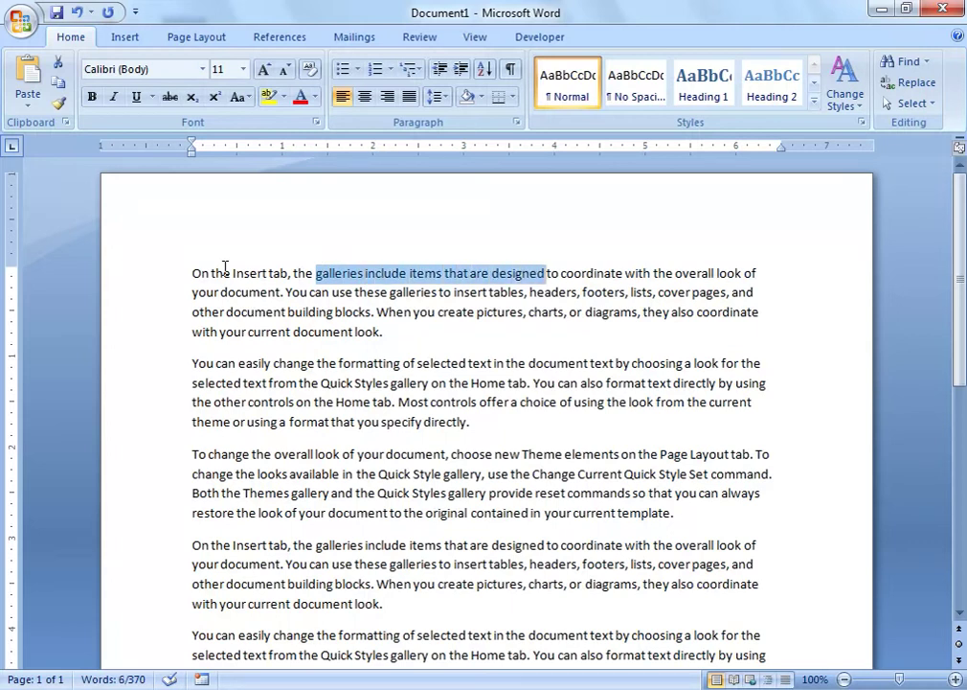
{"action": "key", "text": "shift+Right"}
{"action": "key", "text": "shift+Right"}
{"action": "key", "text": "shift+Right"}
{"action": "key", "text": "shift+Right"}
{"action": "key", "text": "shift+Right"}
{"action": "key", "text": "shift+Right"}
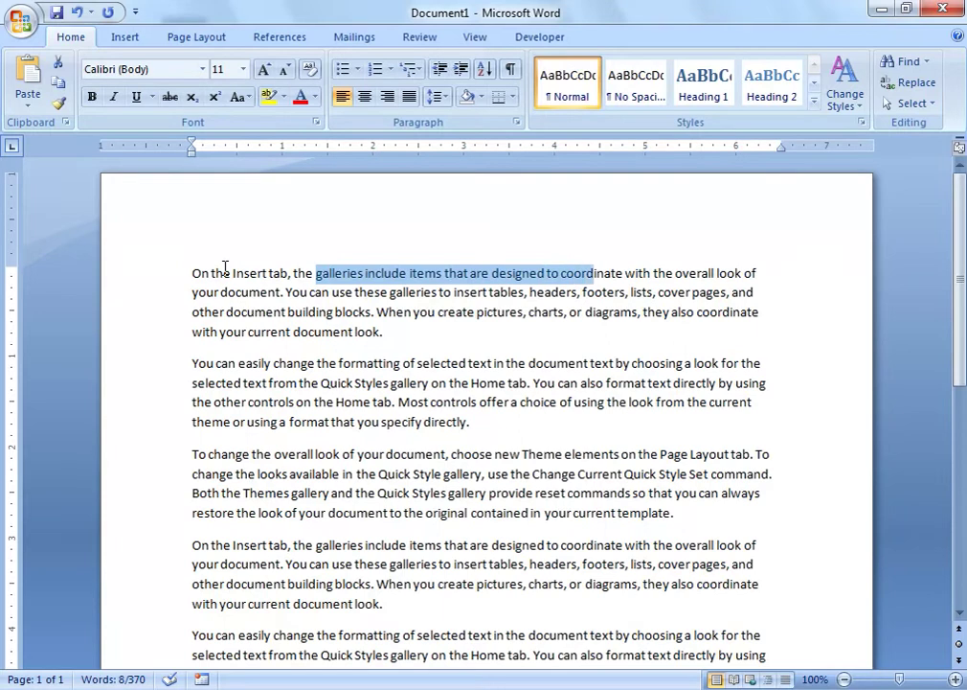
{"action": "key", "text": "Left"}
{"action": "key", "text": "Left"}
{"action": "key", "text": "Left"}
{"action": "key", "text": "Left"}
{"action": "key", "text": "Left"}
{"action": "key", "text": "Left"}
{"action": "key", "text": "Left"}
{"action": "key", "text": "Left"}
{"action": "key", "text": "Left"}
{"action": "key", "text": "Left"}
{"action": "key", "text": "Left"}
{"action": "key", "text": "Left"}
{"action": "key", "text": "Left"}
{"action": "key", "text": "Left"}
{"action": "key", "text": "Left"}
{"action": "key", "text": "Left"}
{"action": "key", "text": "Left"}
{"action": "key", "text": "Left"}
{"action": "key", "text": "Left"}
{"action": "key", "text": "Left"}
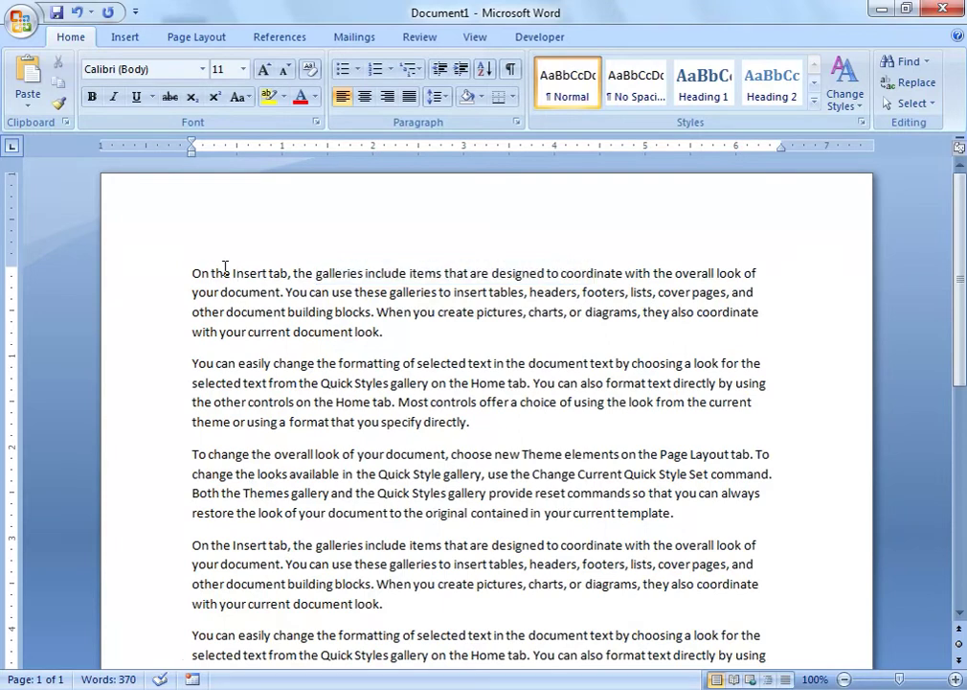
{"action": "key", "text": "shift+Right"}
{"action": "key", "text": "shift+Right"}
{"action": "key", "text": "shift+Right"}
{"action": "key", "text": "shift+Right"}
{"action": "key", "text": "shift+Right"}
{"action": "key", "text": "shift+Right"}
{"action": "key", "text": "shift+Right"}
{"action": "key", "text": "shift+Right"}
{"action": "key", "text": "shift+Right"}
{"action": "key", "text": "shift+Right"}
{"action": "key", "text": "shift+Right"}
{"action": "key", "text": "shift+Right"}
{"action": "key", "text": "shift+Right"}
{"action": "key", "text": "shift+Right"}
{"action": "key", "text": "shift+Right"}
{"action": "key", "text": "shift+Right"}
{"action": "key", "text": "shift+Right"}
{"action": "key", "text": "shift+Right"}
{"action": "key", "text": "shift+Right"}
{"action": "key", "text": "shift+Right"}
{"action": "key", "text": "shift+Right"}
{"action": "key", "text": "shift+Right"}
{"action": "key", "text": "shift+Right"}
{"action": "key", "text": "shift+Right"}
{"action": "key", "text": "shift+Right"}
{"action": "key", "text": "shift+Right"}
{"action": "key", "text": "shift+Right"}
{"action": "key", "text": "shift+Right"}
{"action": "key", "text": "shift+Right"}
{"action": "key", "text": "shift+Right"}
{"action": "key", "text": "shift+Right"}
{"action": "key", "text": "shift+Right"}
{"action": "key", "text": "shift+Right"}
{"action": "key", "text": "shift+Right"}
{"action": "key", "text": "shift+Right"}
{"action": "key", "text": "shift+Right"}
{"action": "key", "text": "shift+Right"}
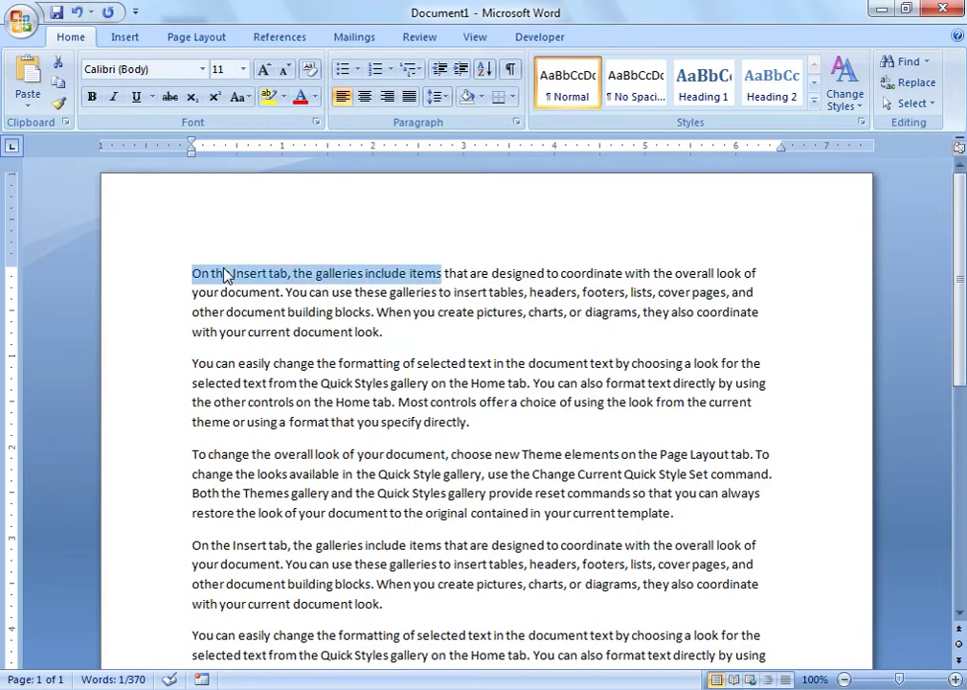
{"action": "key", "text": "shift+Right"}
{"action": "key", "text": "shift+Right"}
{"action": "key", "text": "shift+Right"}
{"action": "key", "text": "shift+Right"}
{"action": "key", "text": "shift+Right"}
{"action": "key", "text": "shift+Right"}
{"action": "key", "text": "shift+Right"}
{"action": "key", "text": "shift+Right"}
{"action": "key", "text": "shift+Right"}
{"action": "key", "text": "shift+Right"}
{"action": "key", "text": "shift+Right"}
{"action": "key", "text": "shift+Right"}
{"action": "key", "text": "shift+Right"}
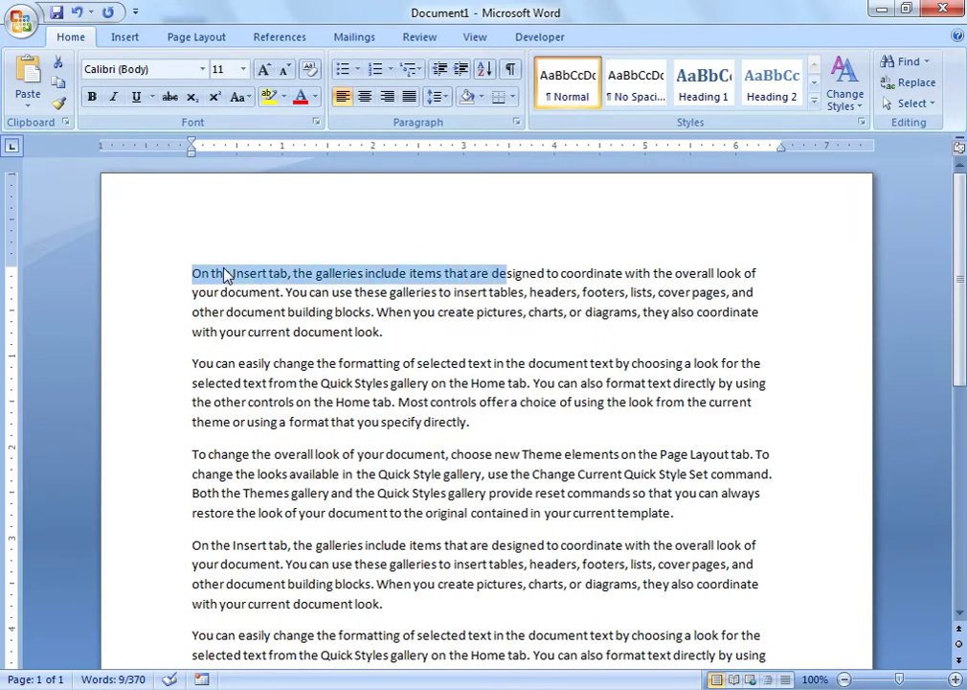
{"action": "key", "text": "shift+Right"}
{"action": "key", "text": "shift+Right"}
{"action": "key", "text": "shift+Right"}
{"action": "key", "text": "shift+Right"}
{"action": "key", "text": "shift+Right"}
{"action": "key", "text": "shift+Right"}
{"action": "key", "text": "shift+Right"}
{"action": "key", "text": "shift+Right"}
{"action": "key", "text": "shift+Right"}
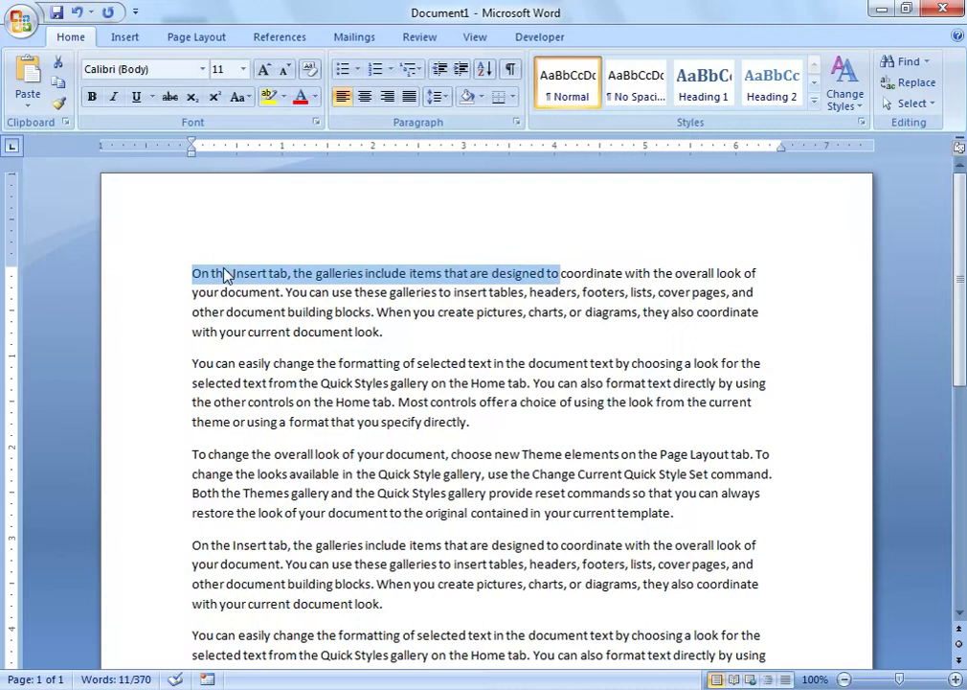
{"action": "key", "text": "shift+Right"}
{"action": "key", "text": "shift+Right"}
{"action": "key", "text": "shift+Right"}
{"action": "key", "text": "shift+Down"}
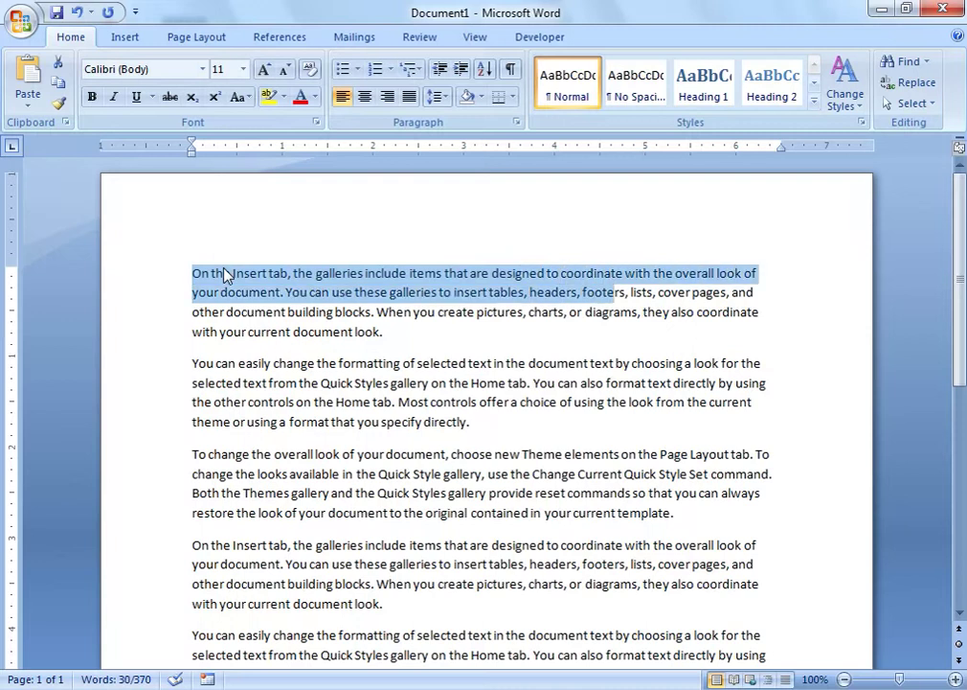
{"action": "key", "text": "shift+Down"}
{"action": "key", "text": "shift+Down"}
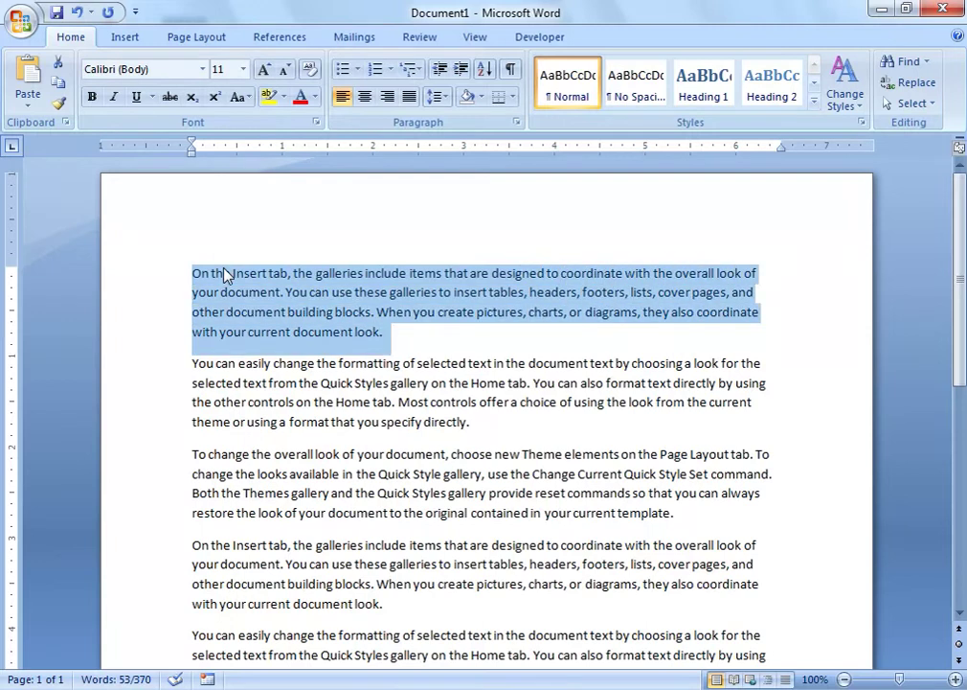
{"action": "key", "text": "shift+Left"}
{"action": "key", "text": "Left"}
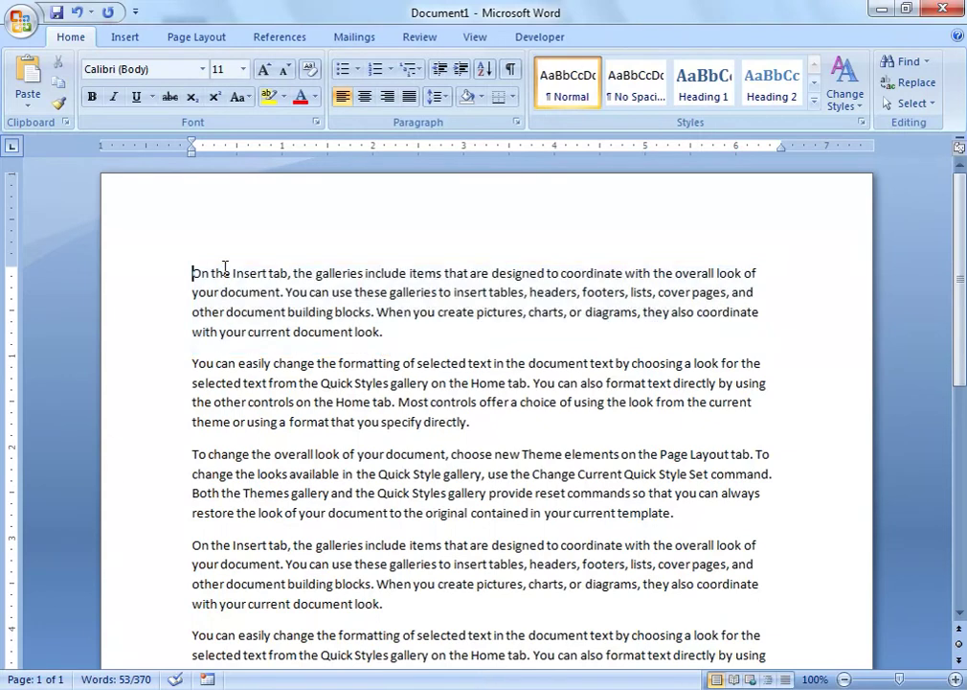
{"action": "key", "text": "ctrl+shift+Right"}
{"action": "key", "text": "ctrl+shift+Right"}
{"action": "key", "text": "ctrl+shift+Right"}
{"action": "key", "text": "ctrl+shift+Right"}
{"action": "key", "text": "ctrl+shift+Right"}
{"action": "key", "text": "ctrl+shift+Right"}
{"action": "key", "text": "ctrl+shift+Right"}
{"action": "key", "text": "ctrl+shift+Right"}
{"action": "key", "text": "ctrl+shift+Right"}
{"action": "key", "text": "ctrl+shift+Right"}
{"action": "key", "text": "ctrl+shift+Right"}
{"action": "key", "text": "ctrl+shift+Right"}
{"action": "key", "text": "ctrl+shift+Right"}
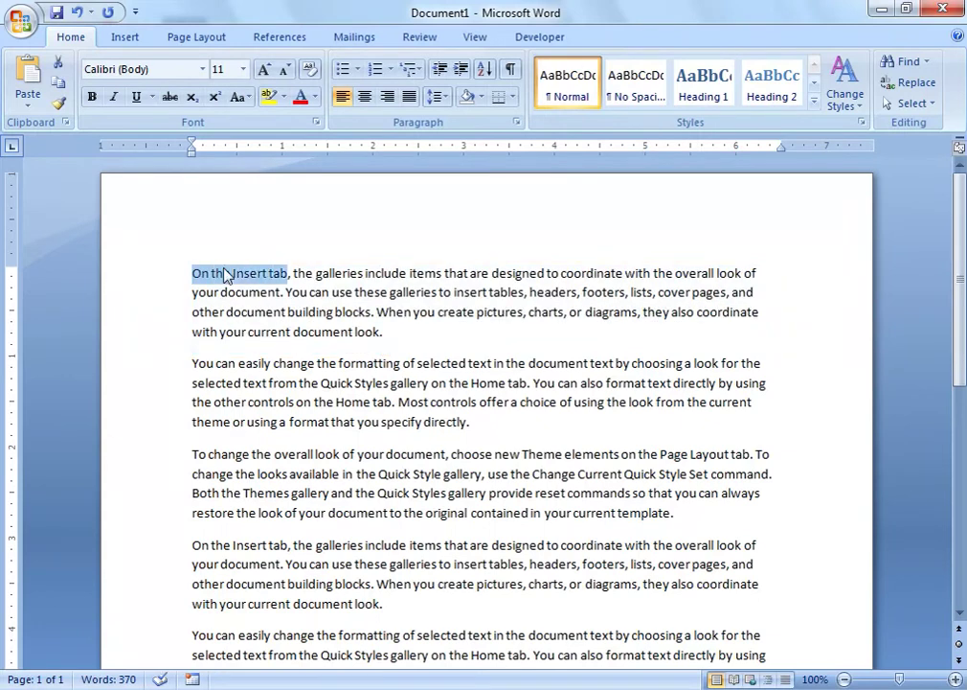
{"action": "key", "text": "ctrl+shift+Right"}
{"action": "key", "text": "ctrl+shift+Right"}
{"action": "key", "text": "ctrl+shift+Right"}
{"action": "key", "text": "ctrl+shift+Right"}
{"action": "key", "text": "ctrl+shift+Right"}
{"action": "key", "text": "ctrl+shift+Right"}
{"action": "key", "text": "ctrl+shift+Right"}
{"action": "key", "text": "ctrl+shift+Right"}
{"action": "key", "text": "ctrl+shift+Right"}
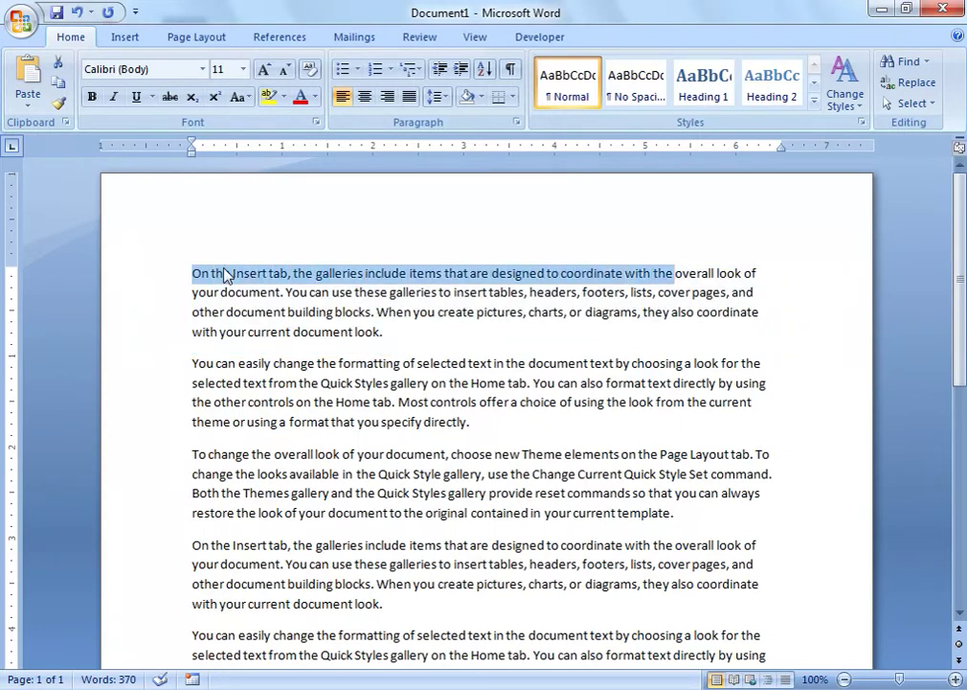
{"action": "key", "text": "ctrl+shift+Right"}
{"action": "key", "text": "ctrl+shift+Right"}
{"action": "key", "text": "ctrl+shift+Right"}
{"action": "key", "text": "ctrl+shift+Right"}
{"action": "key", "text": "ctrl+shift+Right"}
{"action": "key", "text": "ctrl+shift+Right"}
{"action": "key", "text": "ctrl+shift+Right"}
{"action": "key", "text": "ctrl+shift+Right"}
{"action": "key", "text": "ctrl+shift+Right"}
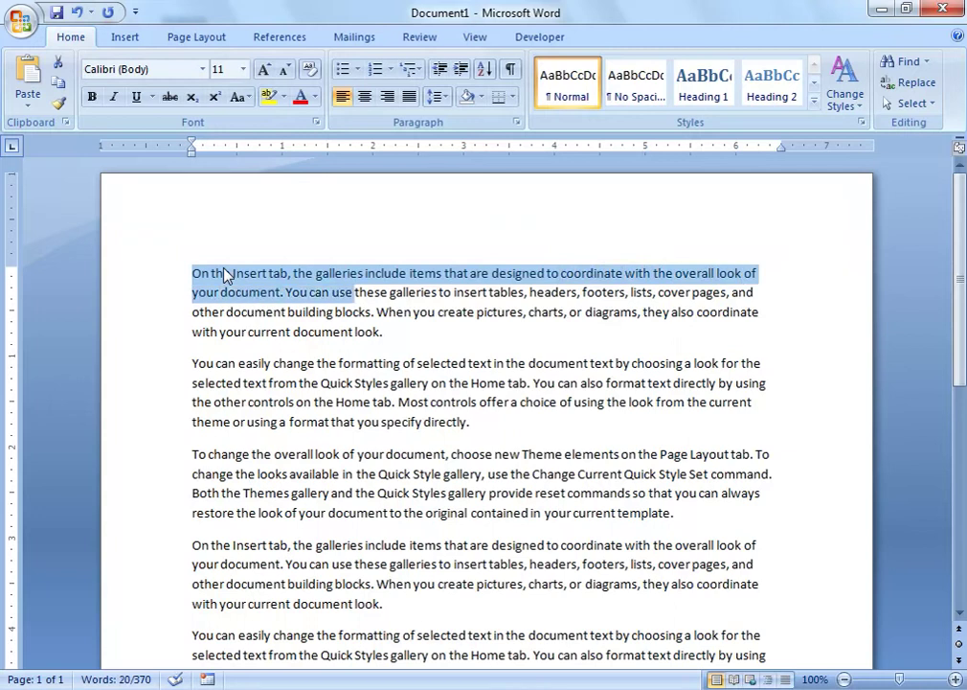
{"action": "key", "text": "ctrl+shift+Right"}
{"action": "key", "text": "ctrl+shift+Right"}
{"action": "key", "text": "ctrl+shift+Right"}
{"action": "key", "text": "ctrl+shift+Right"}
{"action": "key", "text": "ctrl+shift+Right"}
{"action": "key", "text": "ctrl+shift+Right"}
{"action": "key", "text": "ctrl+shift+Right"}
{"action": "key", "text": "ctrl+shift+Right"}
{"action": "key", "text": "ctrl+shift+Right"}
{"action": "key", "text": "ctrl+shift+Right"}
{"action": "key", "text": "ctrl+shift+Right"}
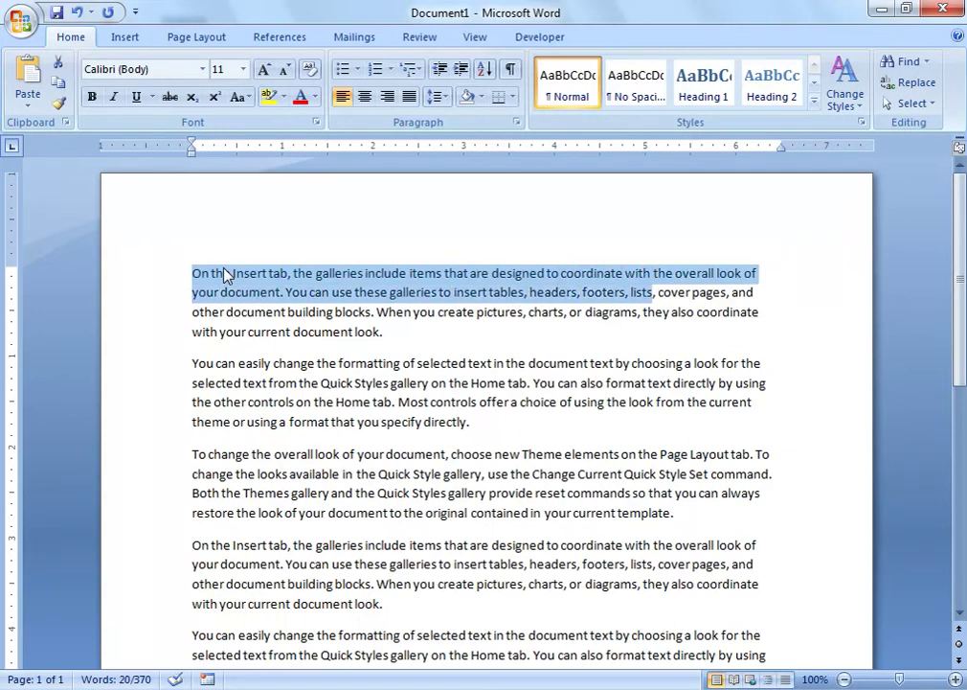
{"action": "key", "text": "ctrl+shift+Right"}
{"action": "key", "text": "ctrl+shift+Right"}
{"action": "key", "text": "ctrl+shift+Right"}
{"action": "key", "text": "ctrl+shift+Right"}
{"action": "key", "text": "ctrl+shift+Right"}
{"action": "key", "text": "ctrl+shift+Right"}
{"action": "key", "text": "ctrl+shift+Right"}
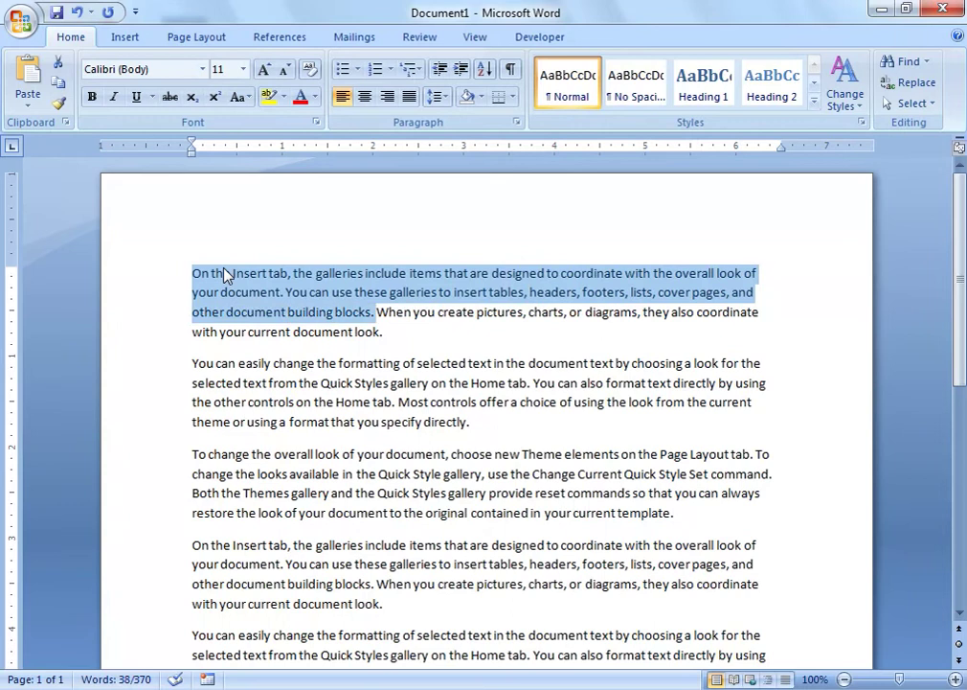
{"action": "key", "text": "ctrl+shift+Right"}
{"action": "key", "text": "ctrl+shift+Right"}
{"action": "key", "text": "ctrl+shift+Right"}
{"action": "key", "text": "ctrl+shift+Right"}
{"action": "key", "text": "ctrl+shift+Right"}
{"action": "key", "text": "ctrl+shift+Right"}
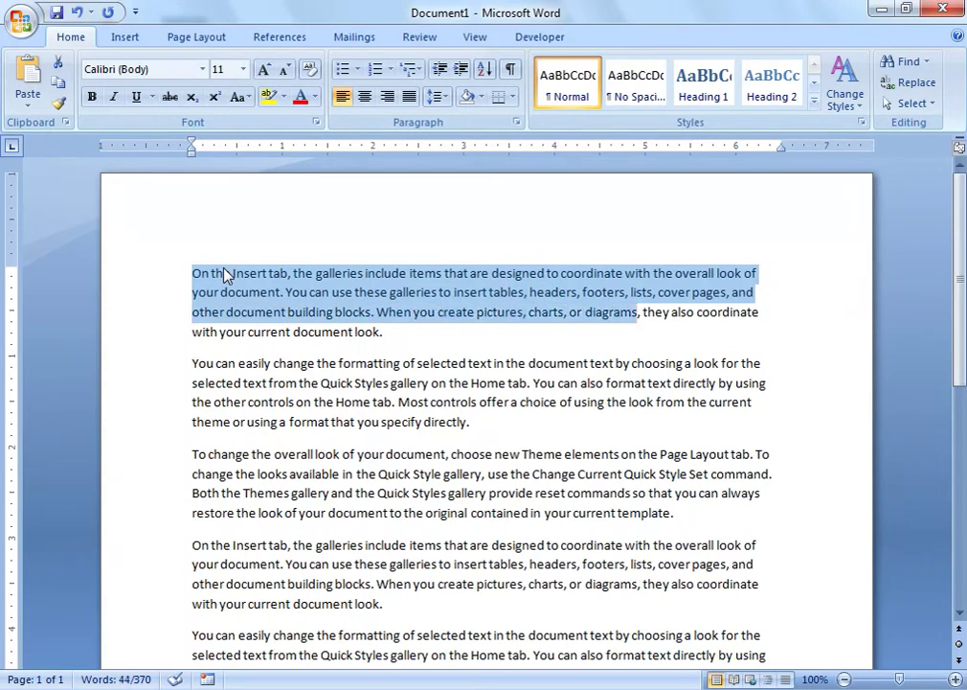
{"action": "key", "text": "ctrl+shift+Right"}
{"action": "key", "text": "ctrl+shift+Right"}
{"action": "key", "text": "ctrl+shift+Right"}
{"action": "key", "text": "ctrl+shift+Right"}
{"action": "key", "text": "ctrl+shift+Right"}
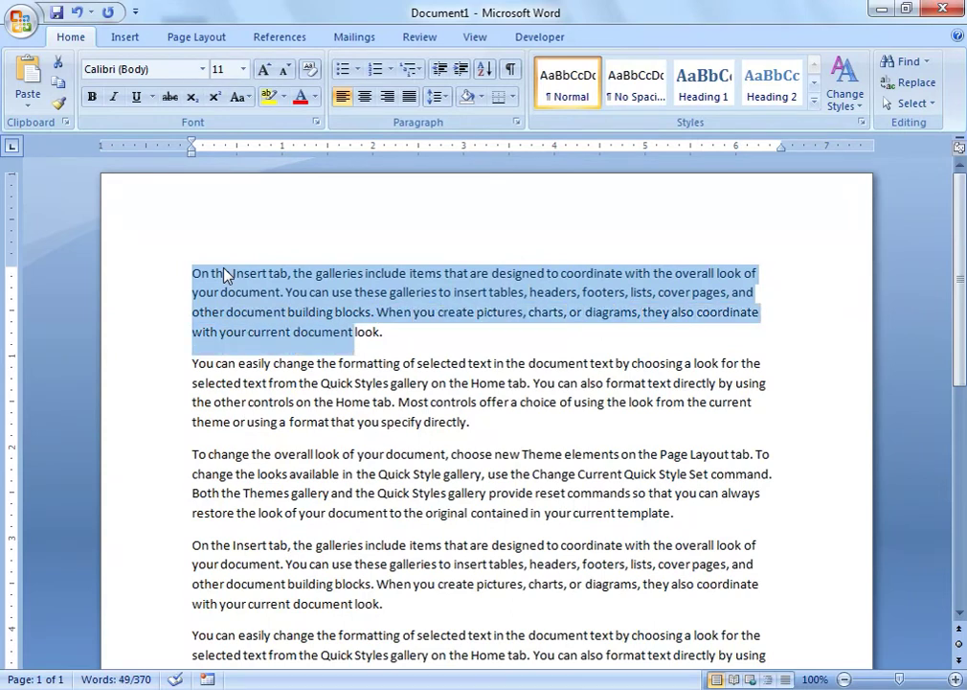
{"action": "key", "text": "ctrl+Home"}
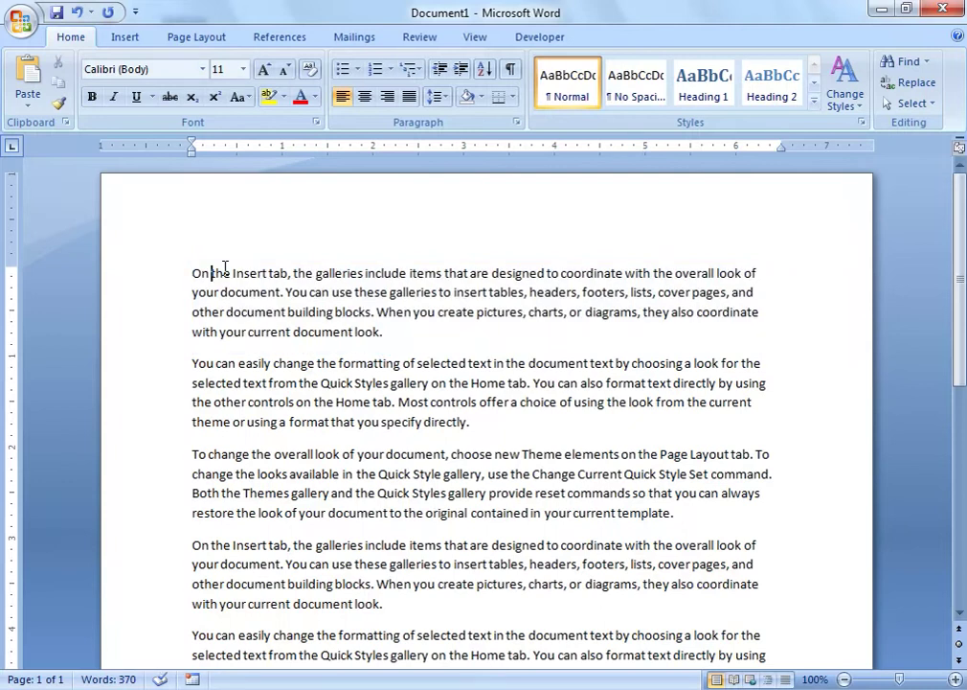
{"action": "key", "text": "ctrl+Right"}
{"action": "key", "text": "ctrl+Right"}
{"action": "key", "text": "ctrl+Right"}
{"action": "key", "text": "ctrl+Right"}
{"action": "key", "text": "shift+Right"}
{"action": "key", "text": "shift+Right"}
{"action": "key", "text": "shift+Right"}
{"action": "key", "text": "shift+Right"}
{"action": "key", "text": "shift+Right"}
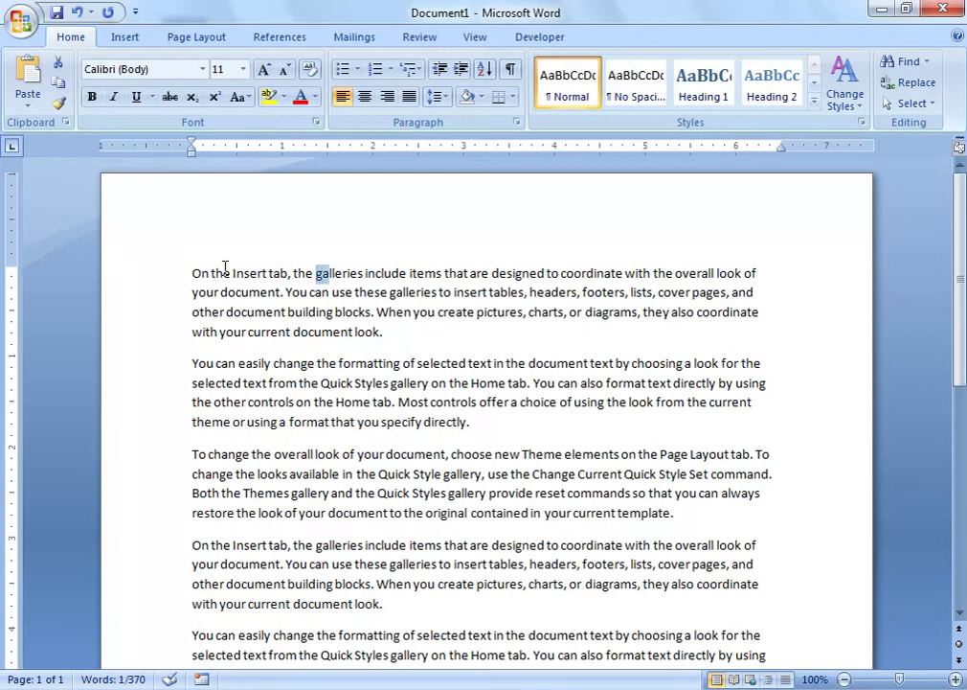
{"action": "key", "text": "shift+Right"}
{"action": "key", "text": "shift+Right"}
{"action": "key", "text": "shift+Right"}
{"action": "key", "text": "shift+Right"}
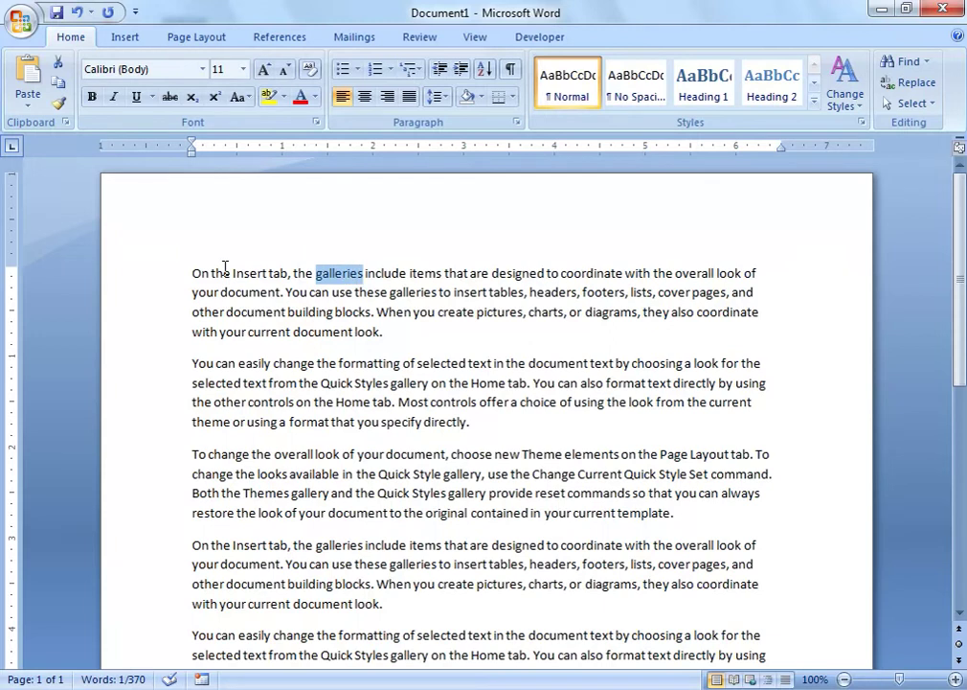
{"action": "key", "text": "Left"}
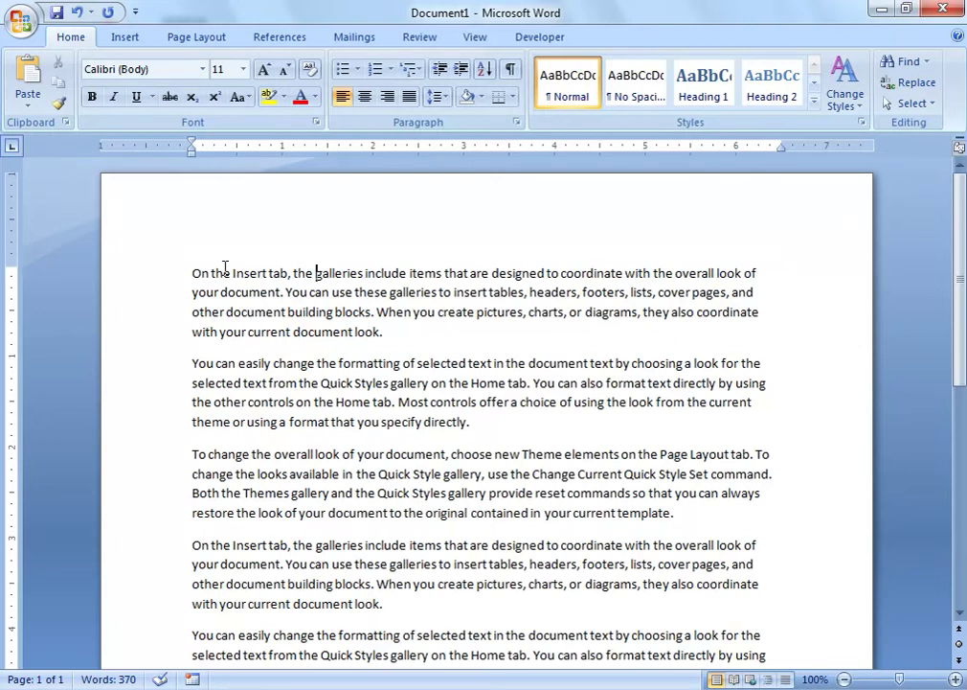
{"action": "key", "text": "ctrl+shift+Right"}
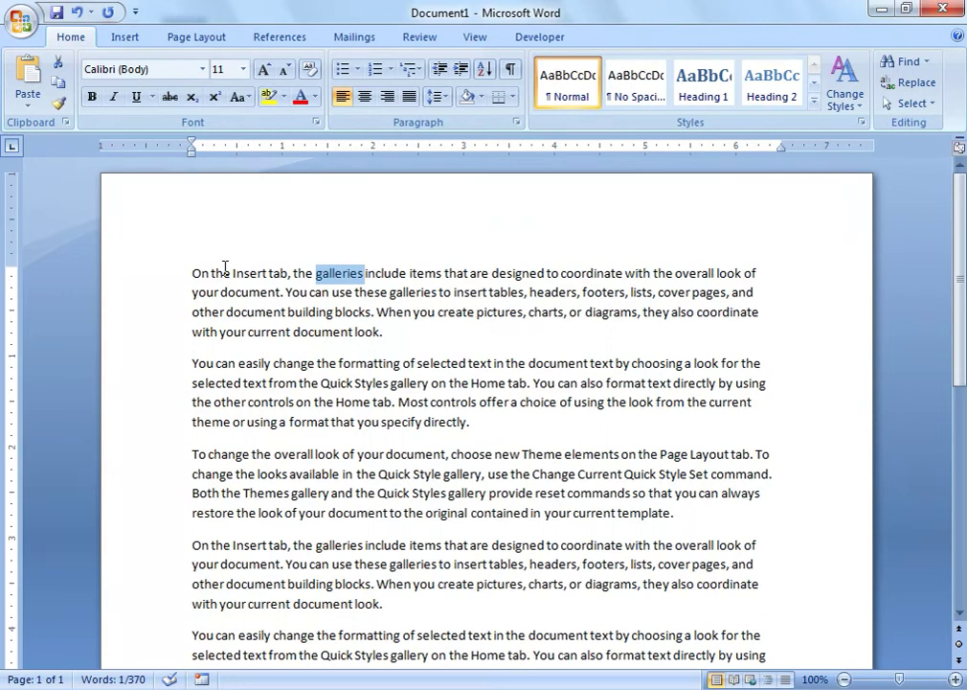
{"action": "key", "text": "ctrl+shift+Right"}
{"action": "key", "text": "ctrl+shift+Right"}
{"action": "key", "text": "ctrl+shift+Right"}
{"action": "key", "text": "ctrl+shift+Right"}
{"action": "key", "text": "ctrl+shift+Right"}
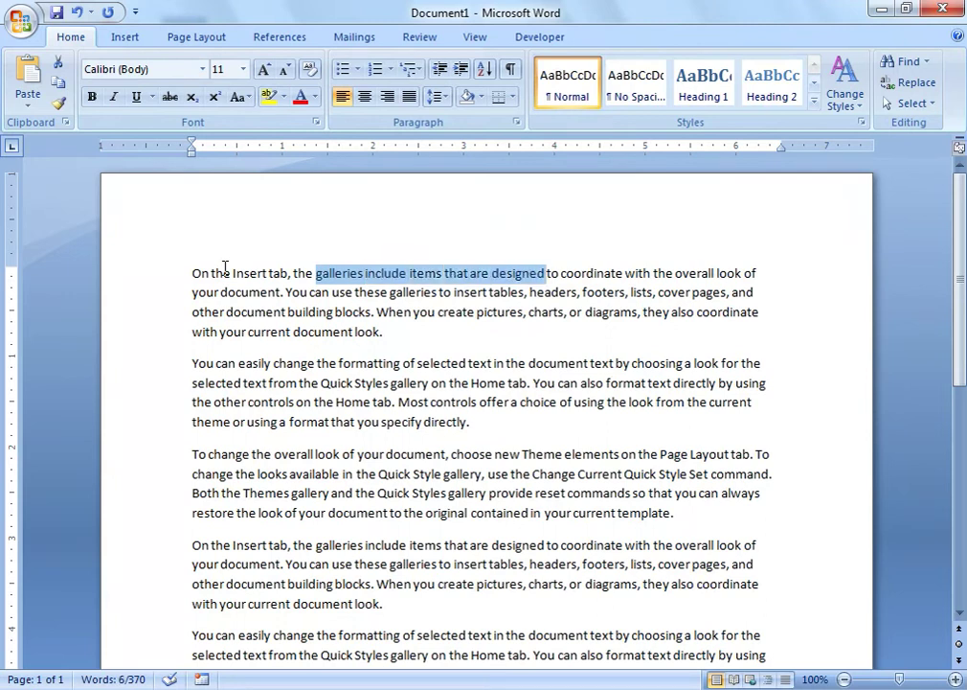
{"action": "key", "text": "ctrl+shift+Right"}
{"action": "key", "text": "ctrl+shift+Right"}
{"action": "key", "text": "ctrl+shift+Right"}
{"action": "key", "text": "ctrl+shift+Right"}
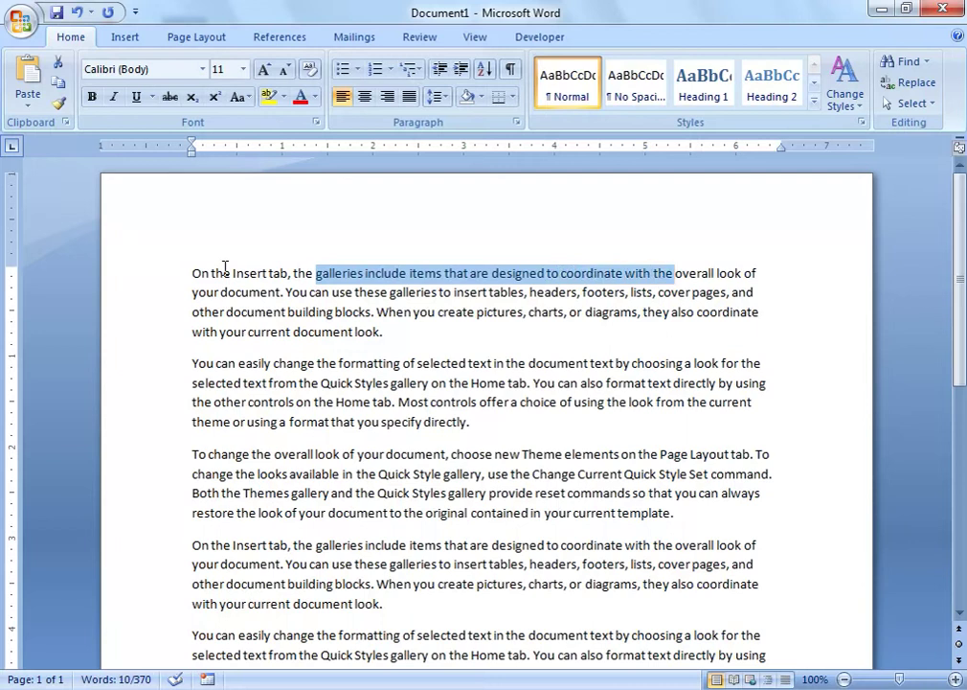
{"action": "key", "text": "ctrl+shift+Right"}
{"action": "key", "text": "ctrl+shift+Right"}
{"action": "key", "text": "ctrl+shift+Right"}
{"action": "key", "text": "ctrl+shift+Right"}
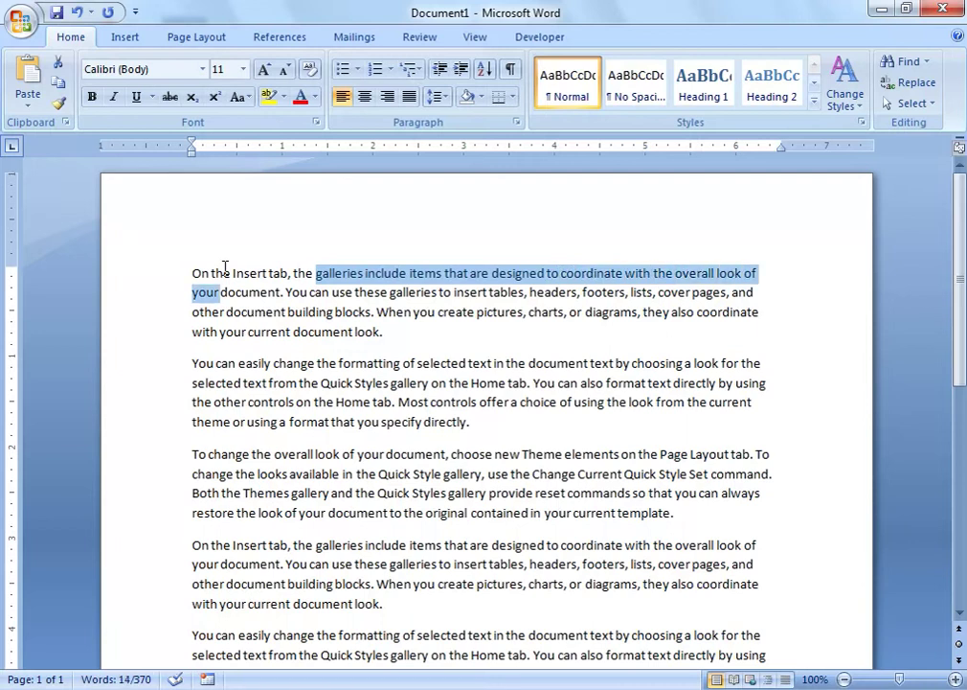
{"action": "key", "text": "Left"}
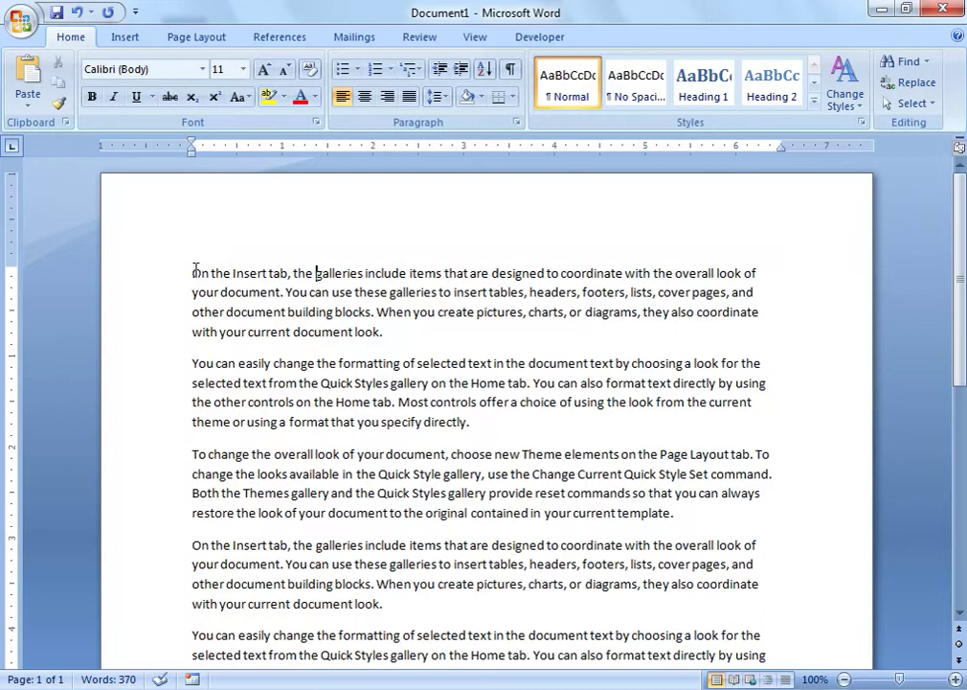
- Place the cursor in the first line and jump between its end and start using End and Home
{"action": "left_click", "coordinate": [194, 272]}
{"action": "left_click", "coordinate": [457, 274]}
{"action": "key", "text": "End"}
{"action": "key", "text": "Home"}
{"action": "key", "text": "End"}
{"action": "key", "text": "Home"}
- Select the entire first line with a margin click, then again with Shift+Home
{"action": "left_click", "coordinate": [768, 271], "text": "shift"}
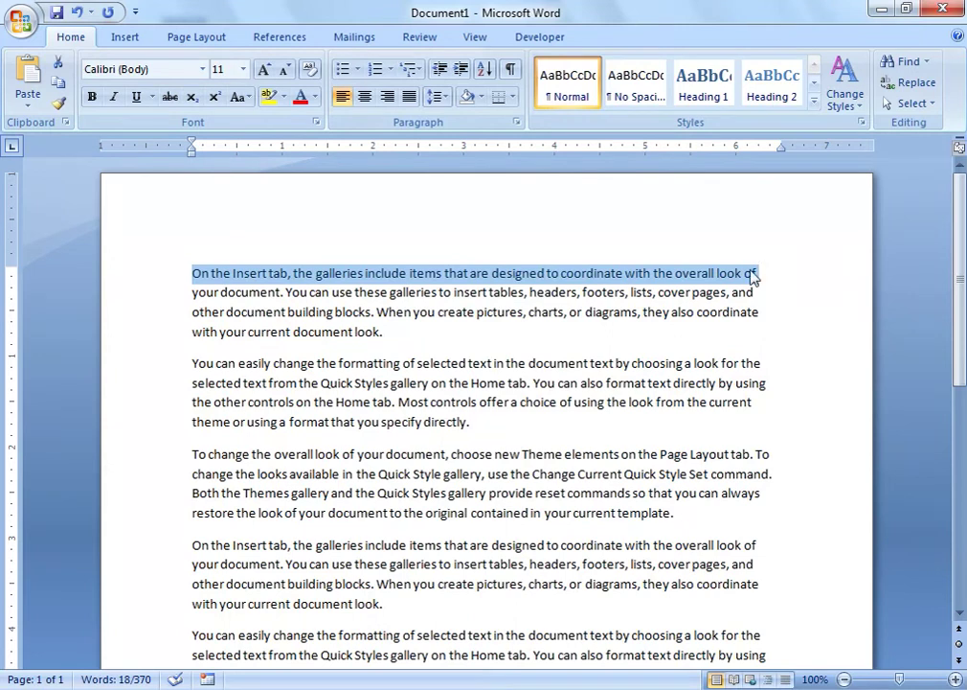
{"action": "left_click", "coordinate": [767, 271]}
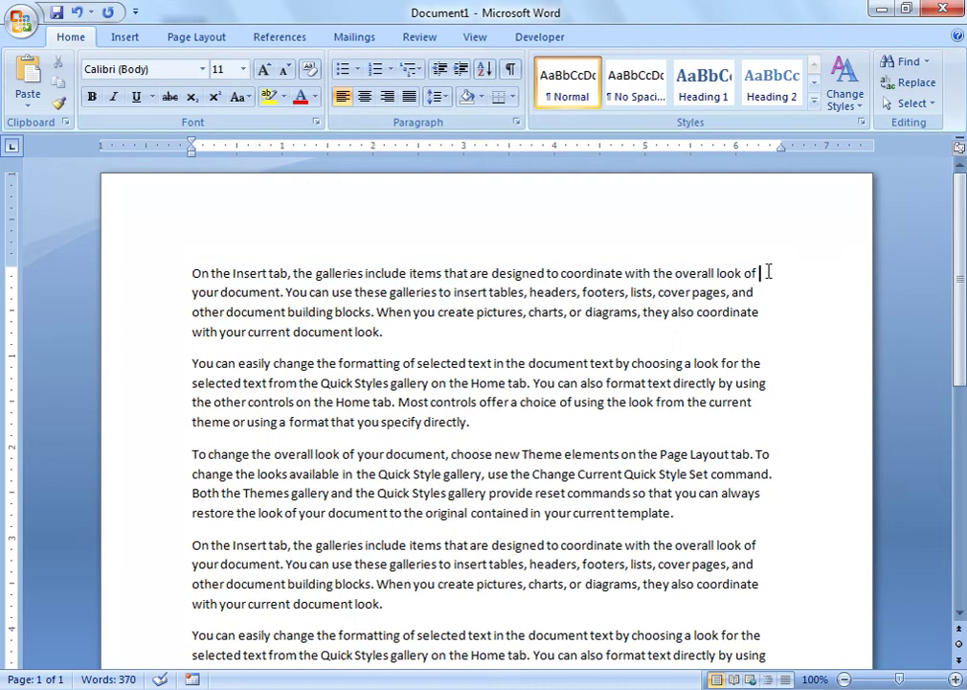
{"action": "key", "text": "shift+Home"}
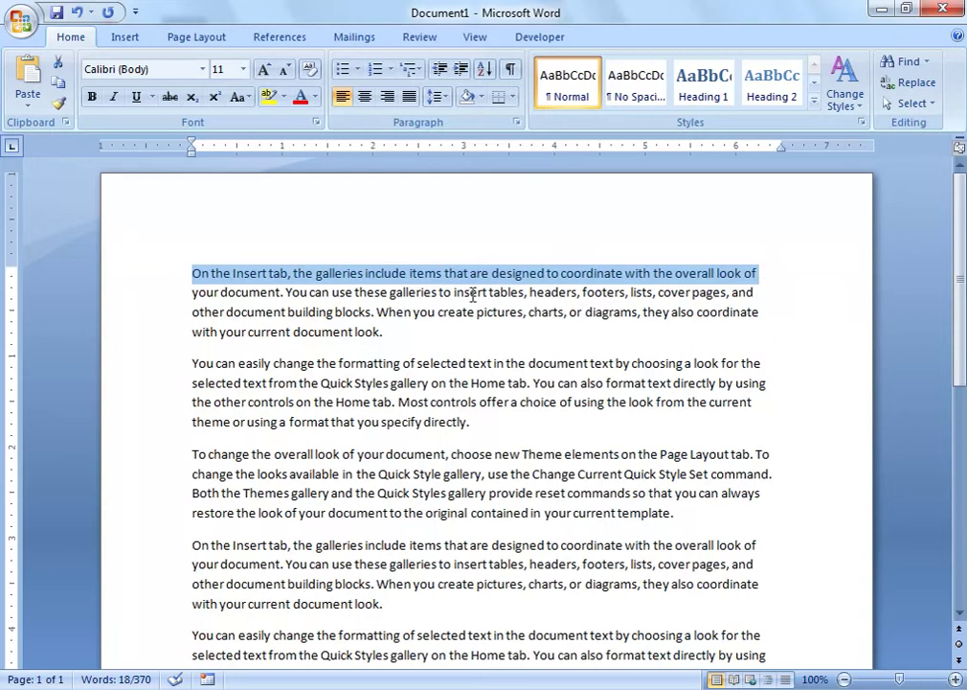
- Click inside the first line to remove its highlight
{"action": "left_click", "coordinate": [437, 275]}
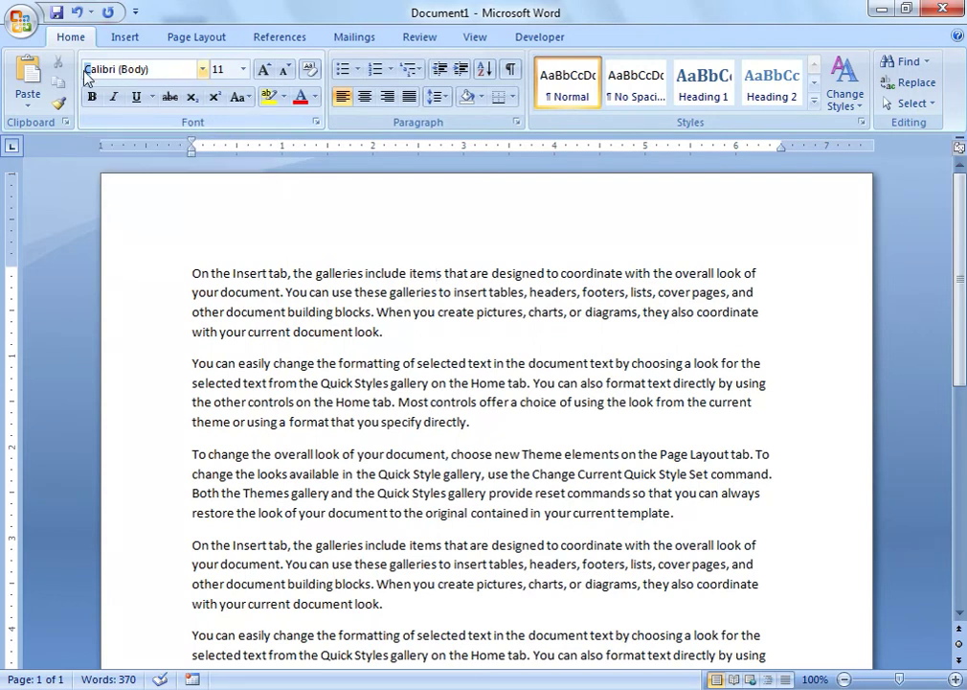
{"action": "left_click_drag", "start_coordinate": [87, 74], "coordinate": [158, 69]}
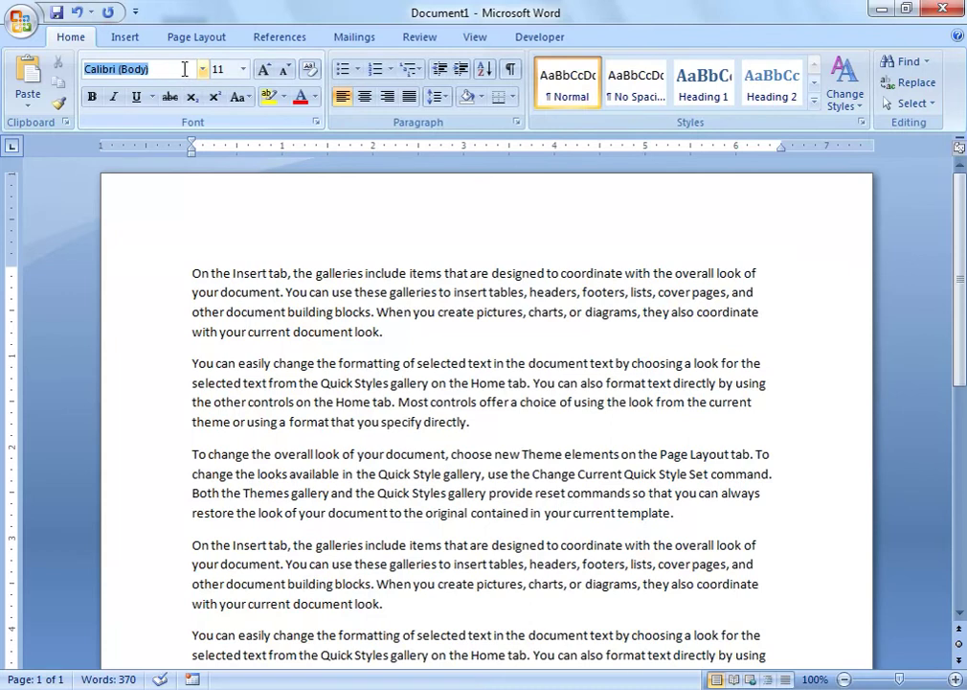
{"action": "left_click", "coordinate": [146, 69]}
{"action": "left_click", "coordinate": [227, 69]}
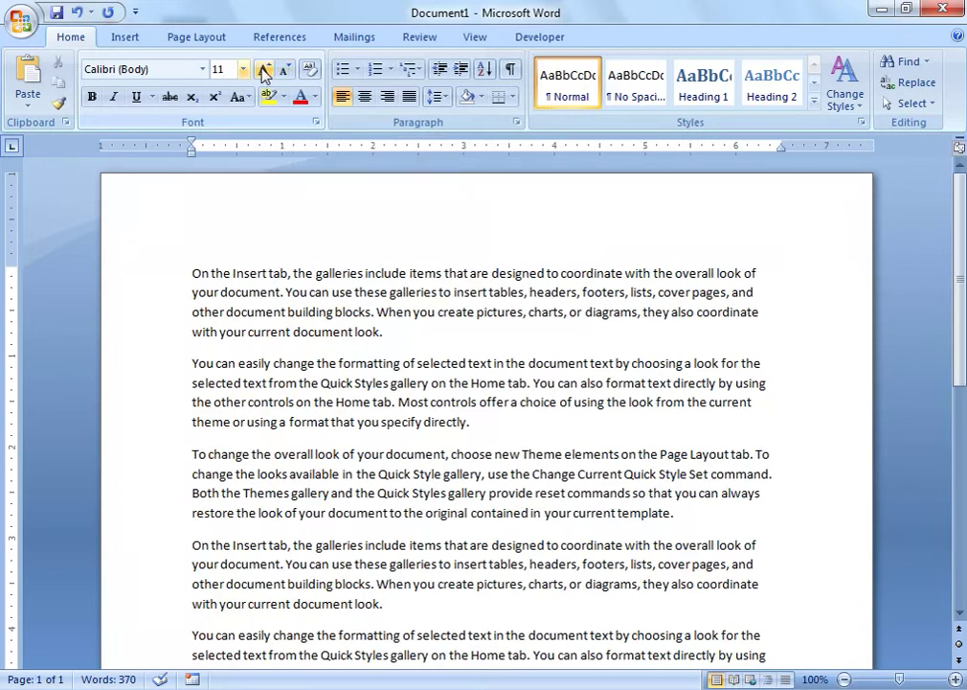
{"action": "left_click", "coordinate": [264, 72]}
{"action": "left_click", "coordinate": [265, 73]}
{"action": "left_click", "coordinate": [264, 73]}
{"action": "left_click", "coordinate": [285, 75]}
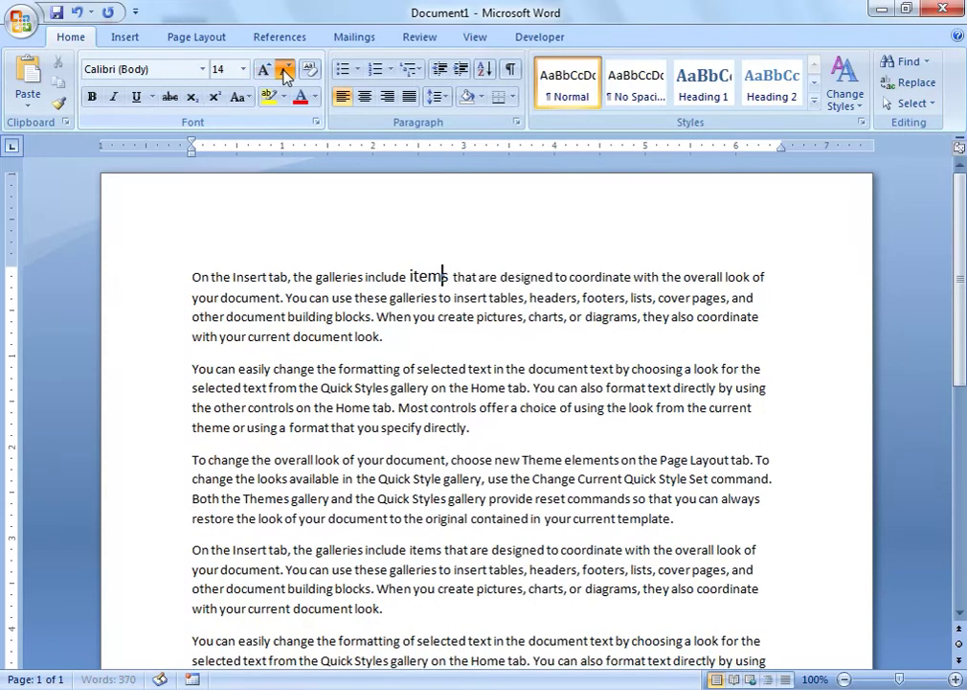
{"action": "left_click", "coordinate": [283, 72]}
{"action": "left_click", "coordinate": [283, 72]}
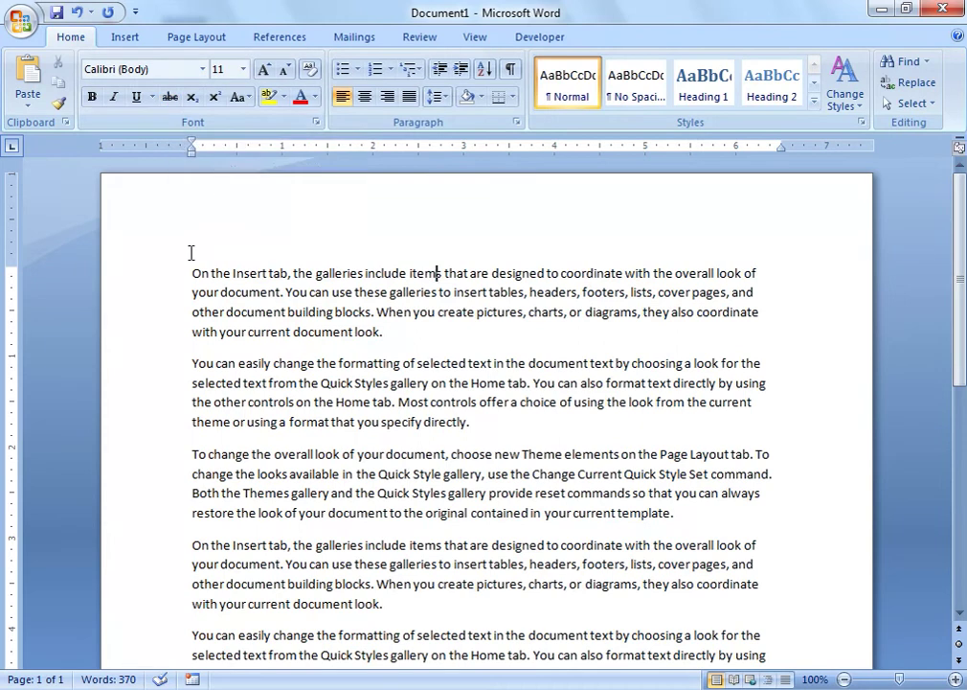
{"action": "left_click_drag", "start_coordinate": [193, 272], "coordinate": [383, 331]}
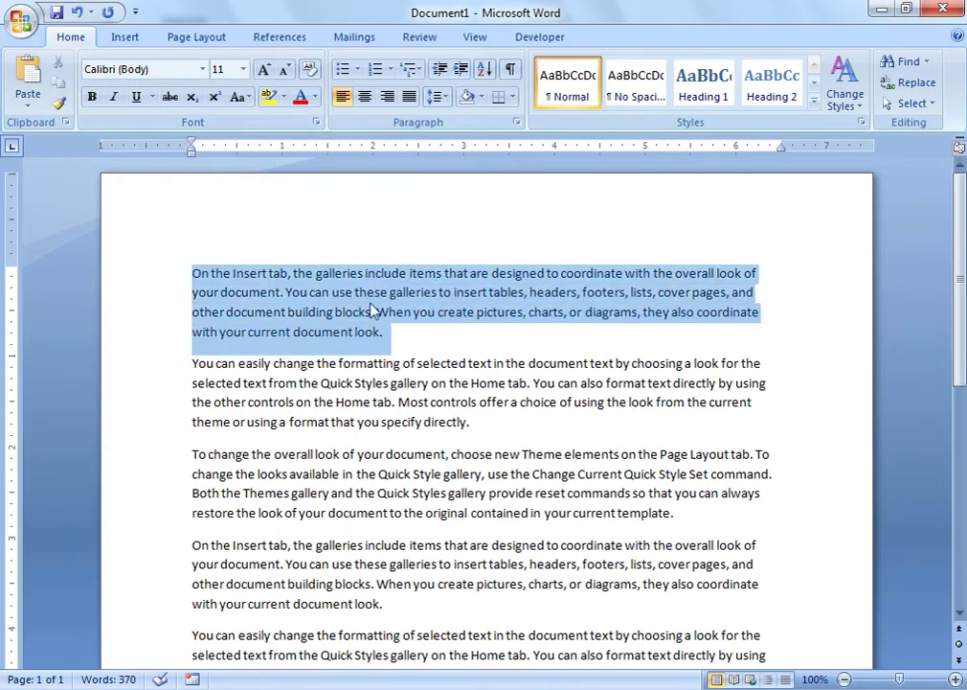
{"action": "left_click", "coordinate": [168, 97]}
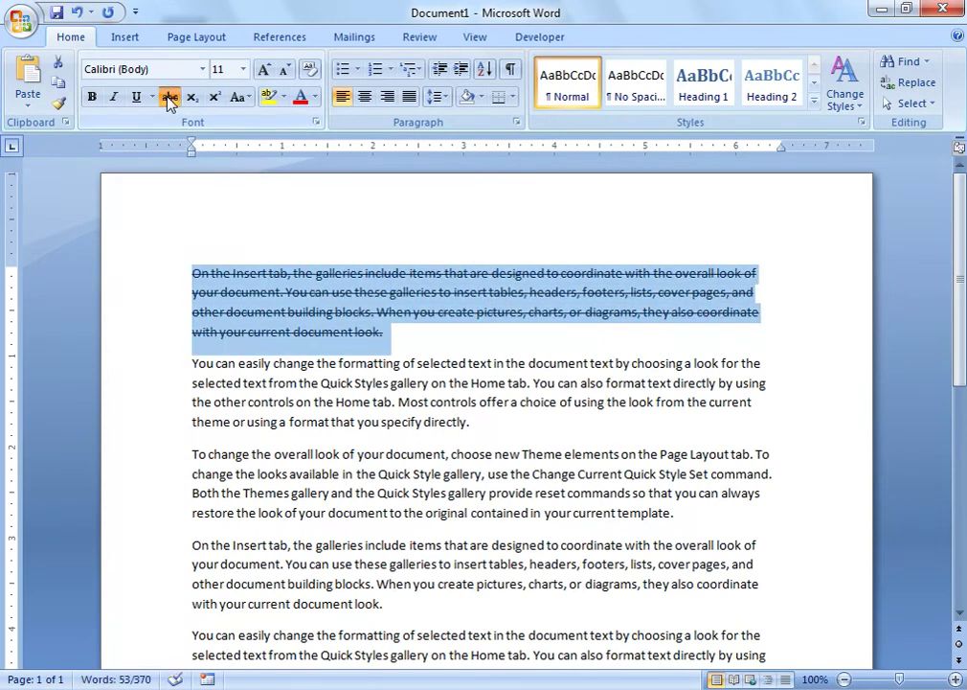
{"action": "left_click", "coordinate": [169, 97]}
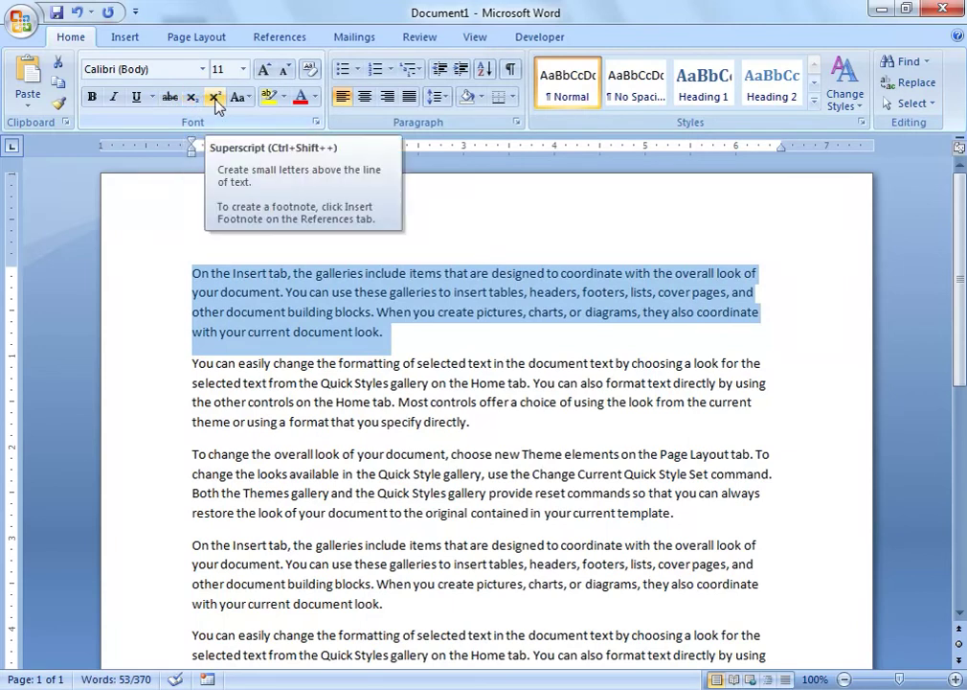
{"action": "left_click", "coordinate": [260, 290]}
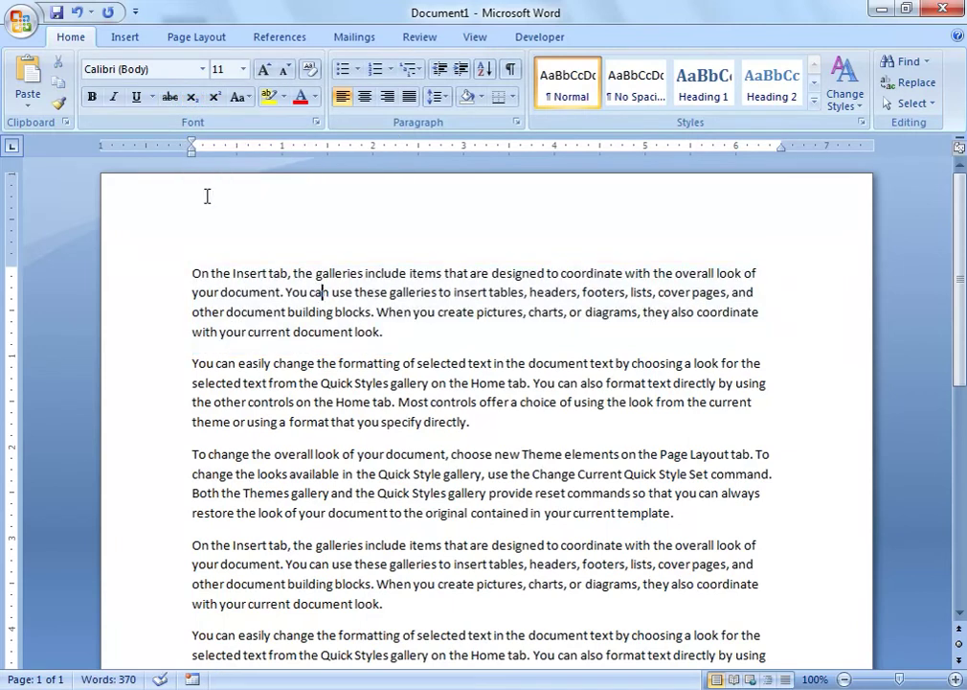
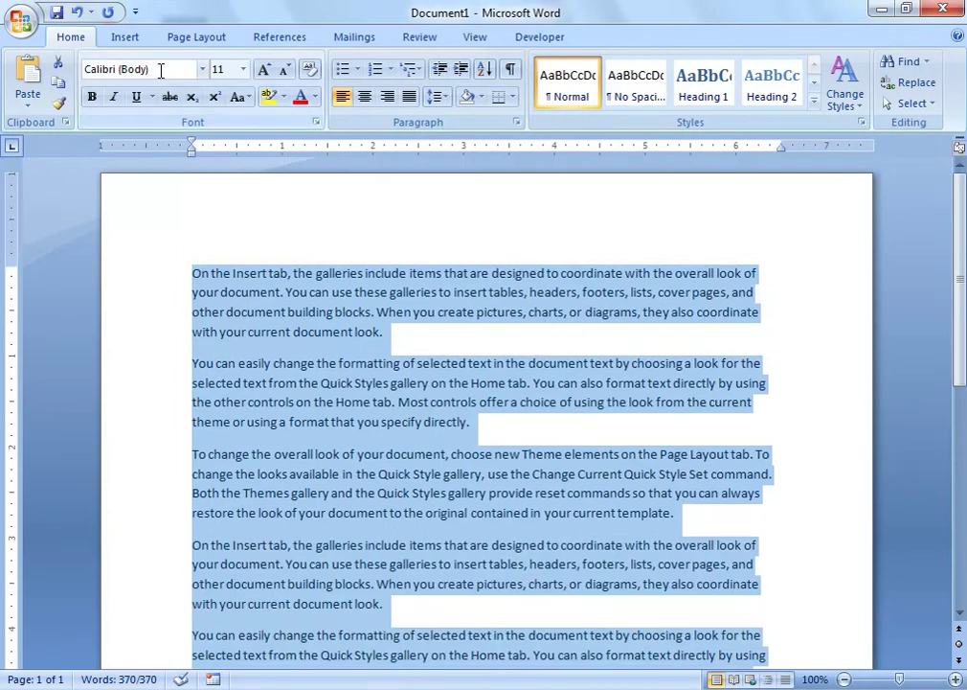
- Change the font of all the text to Times New Roman
{"action": "left_click", "coordinate": [161, 70]}
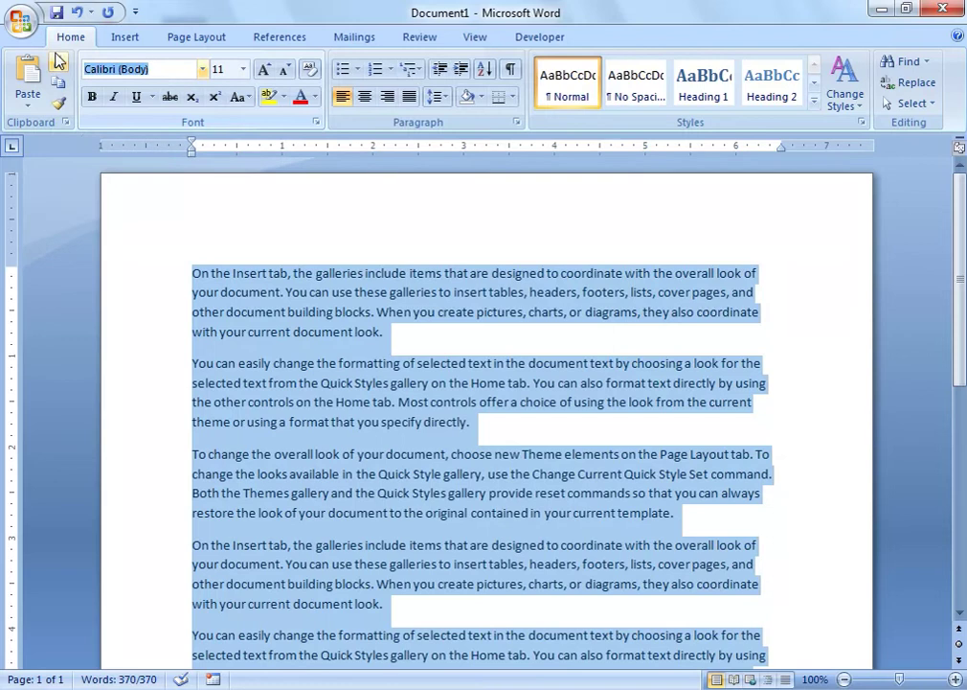
{"action": "type", "text": "Times New Roman"}
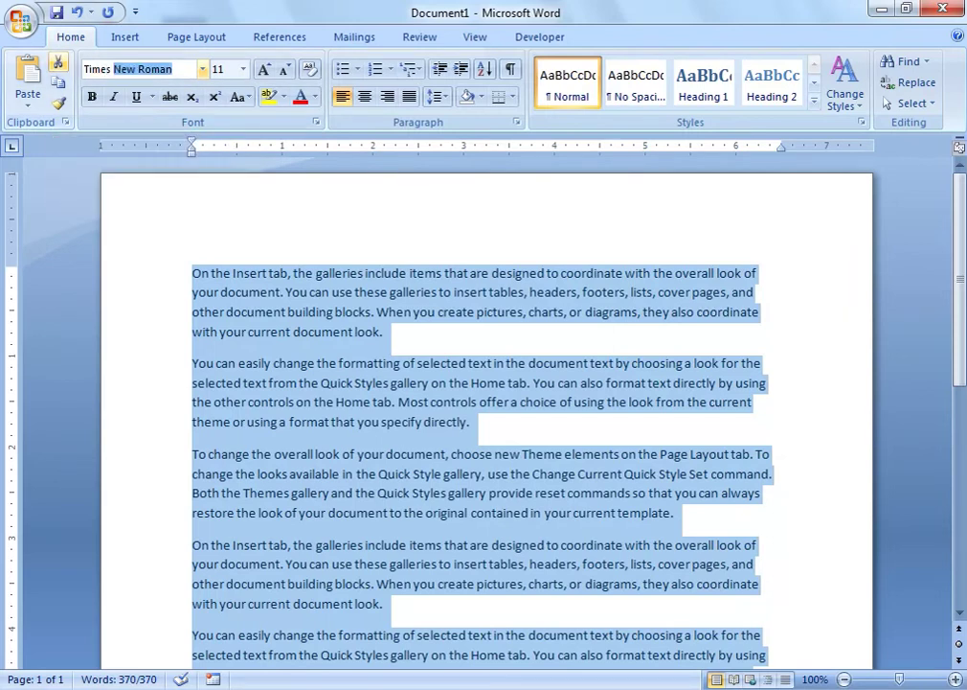
{"action": "key", "text": "Return"}
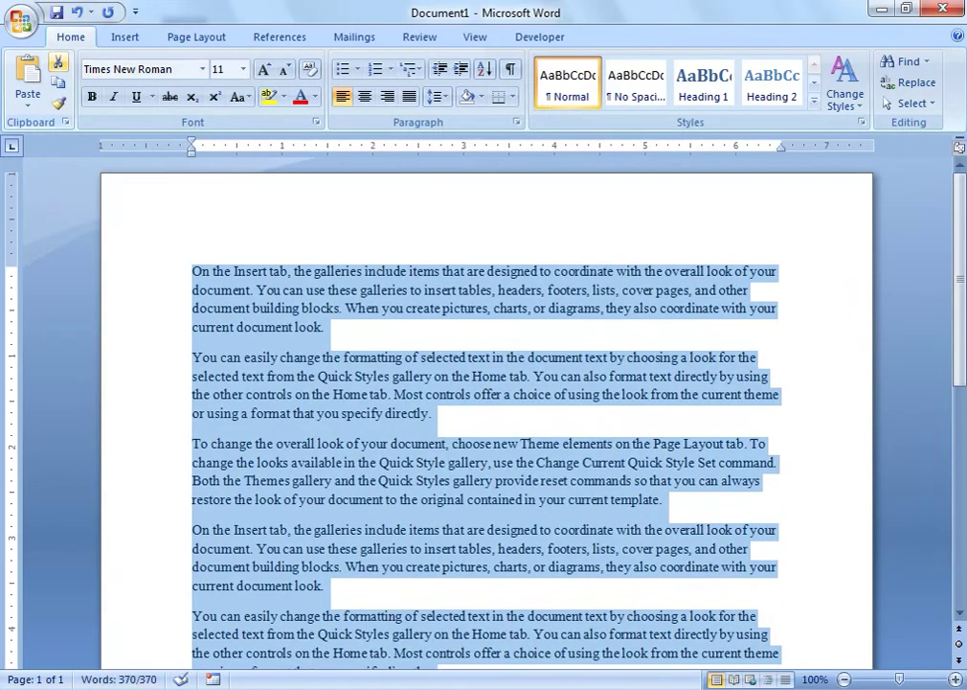
- Set all the text to 13 pt
{"action": "left_click", "coordinate": [231, 69]}
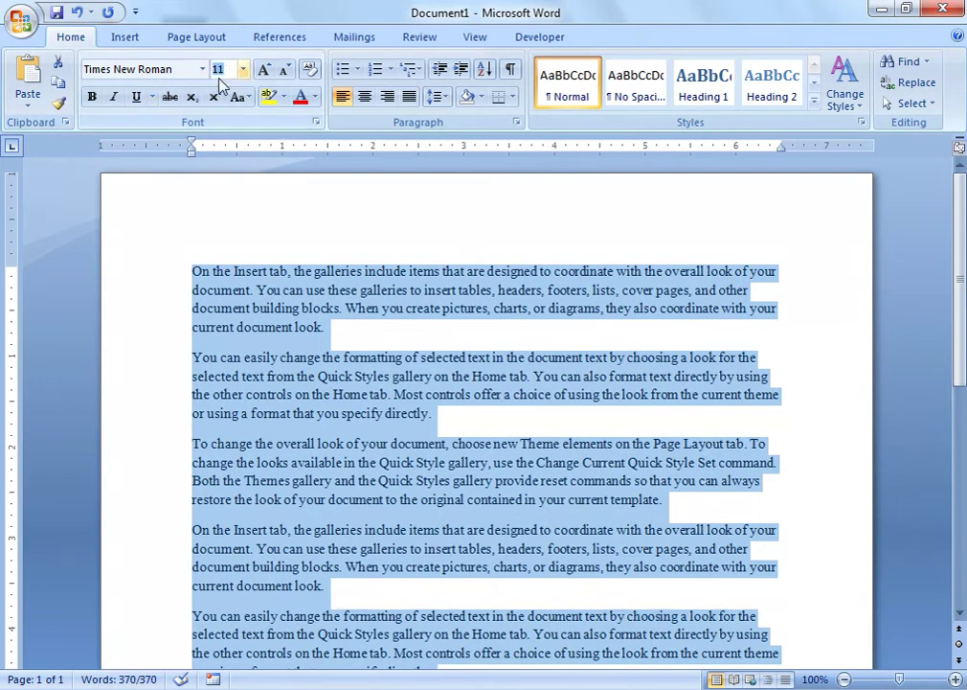
{"action": "type", "text": "13"}
{"action": "key", "text": "Return"}
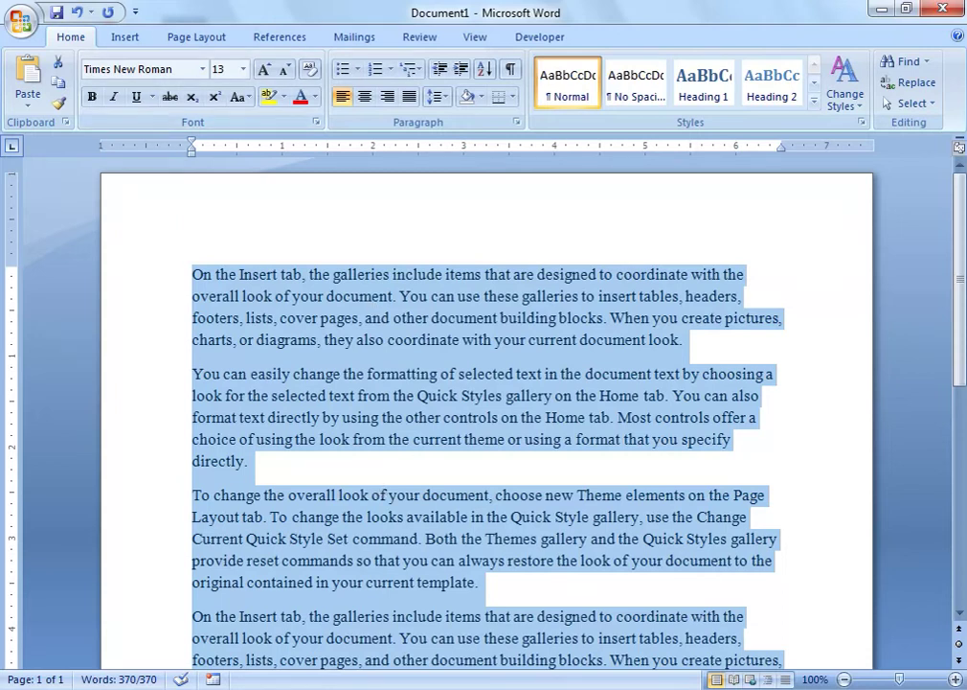
- Bold the word 'document' in the first paragraph
{"action": "left_click", "coordinate": [372, 294]}
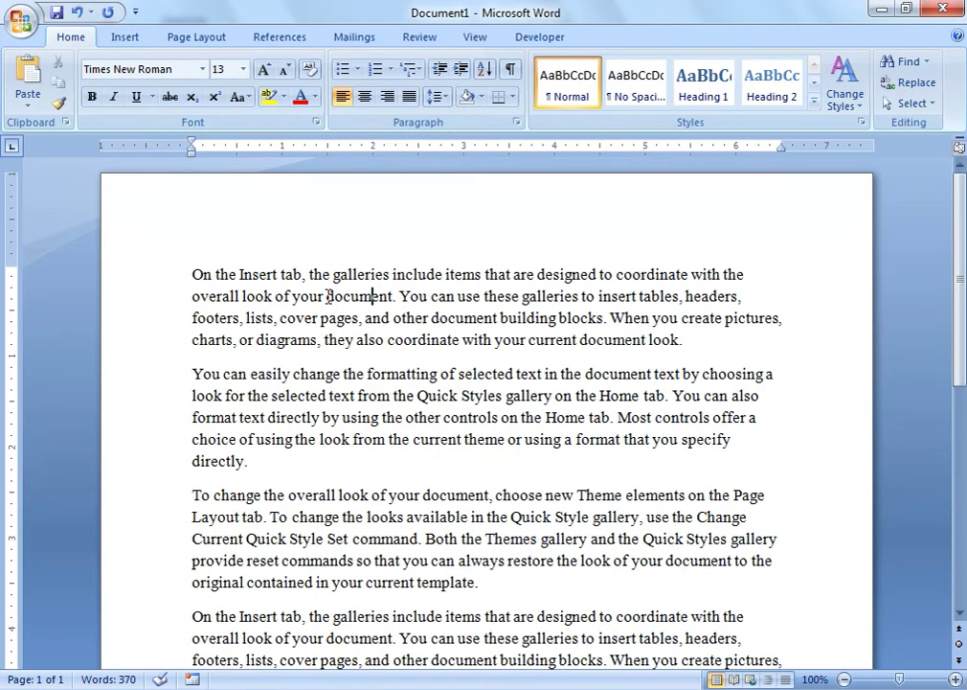
{"action": "left_click_drag", "start_coordinate": [326, 296], "coordinate": [393, 295]}
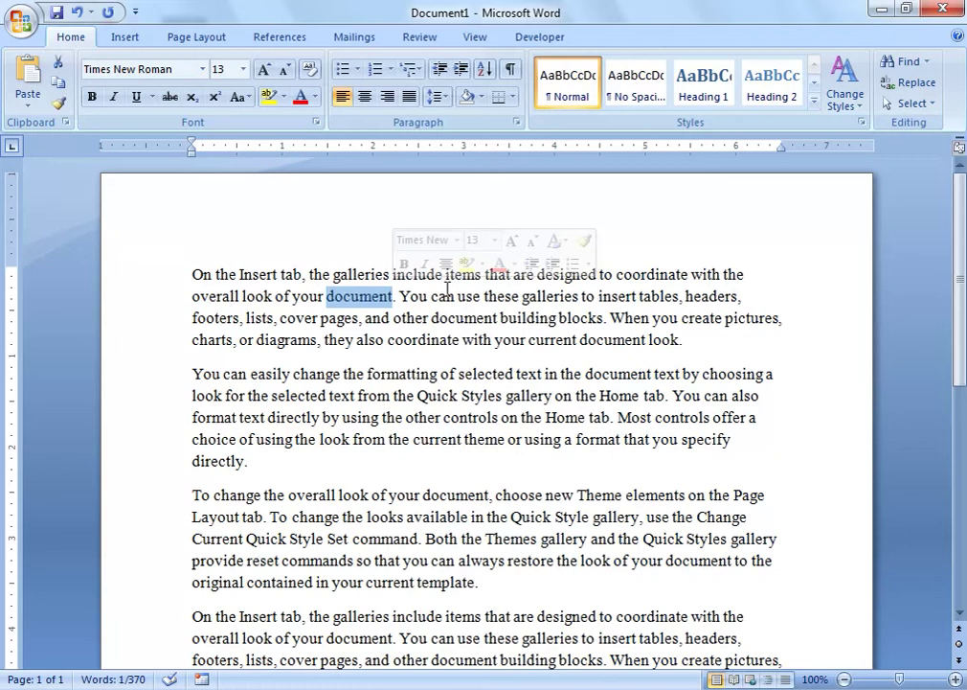
{"action": "left_click", "coordinate": [92, 100]}
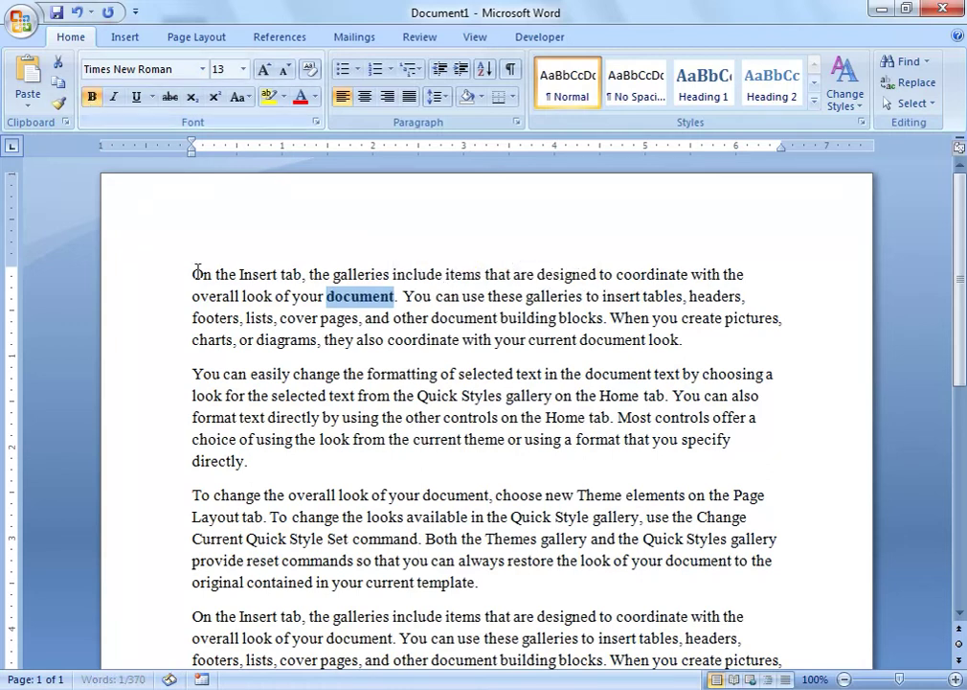
- Reselect 'document' and toggle italic on and off twice
{"action": "left_click", "coordinate": [498, 319]}
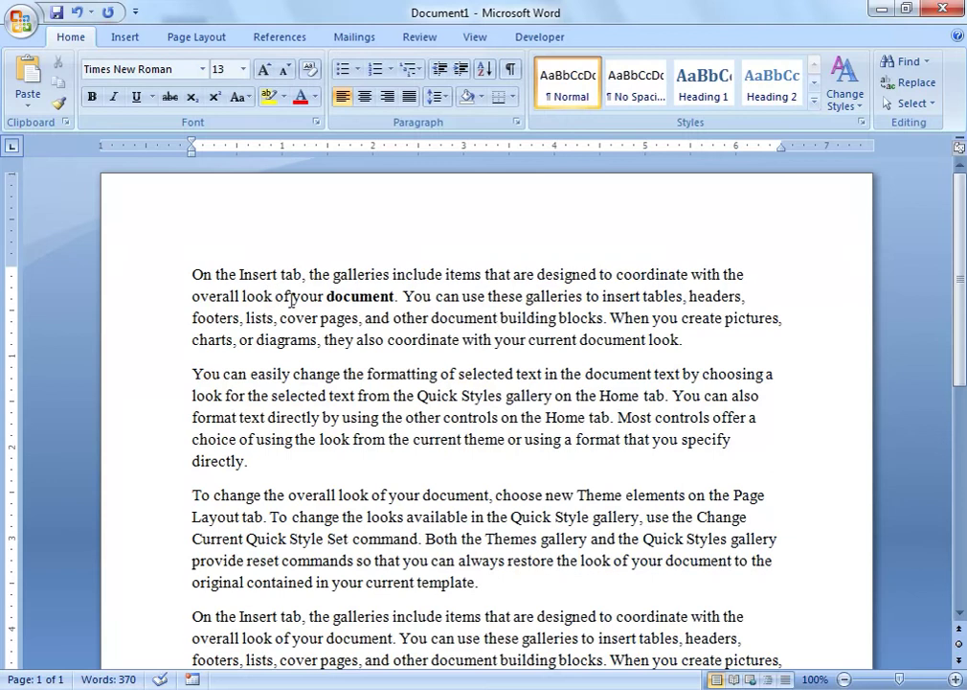
{"action": "left_click_drag", "start_coordinate": [292, 297], "coordinate": [424, 298]}
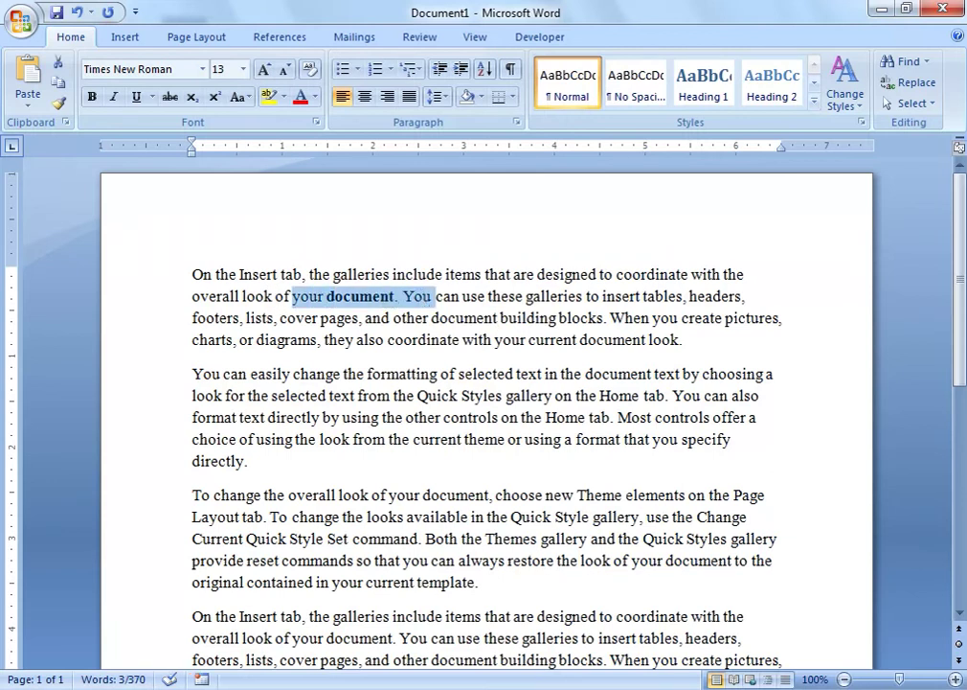
{"action": "left_click", "coordinate": [348, 298]}
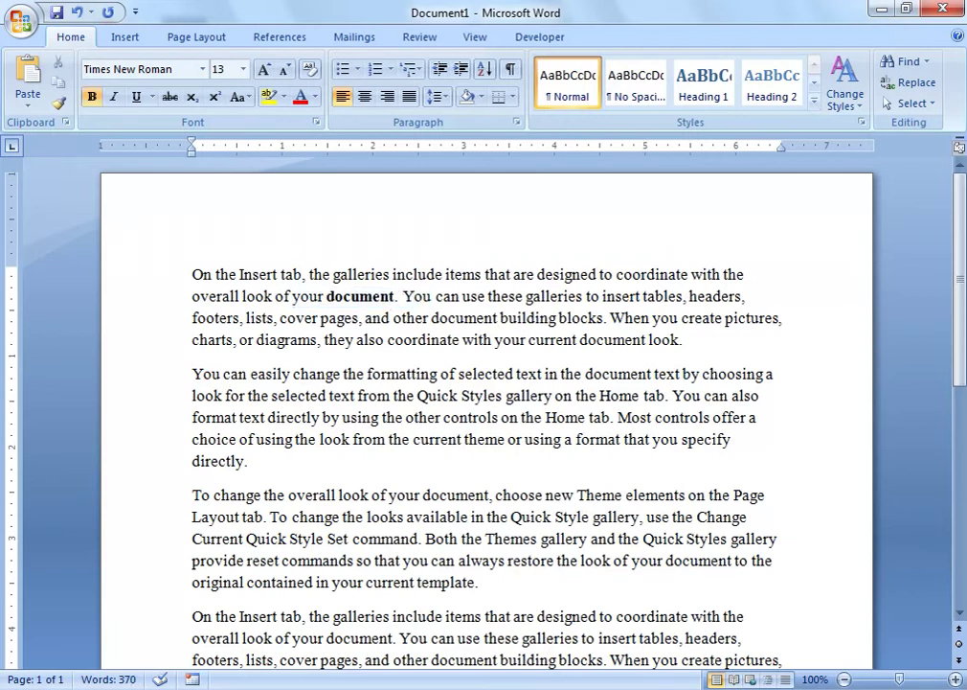
{"action": "left_click_drag", "start_coordinate": [326, 298], "coordinate": [401, 303]}
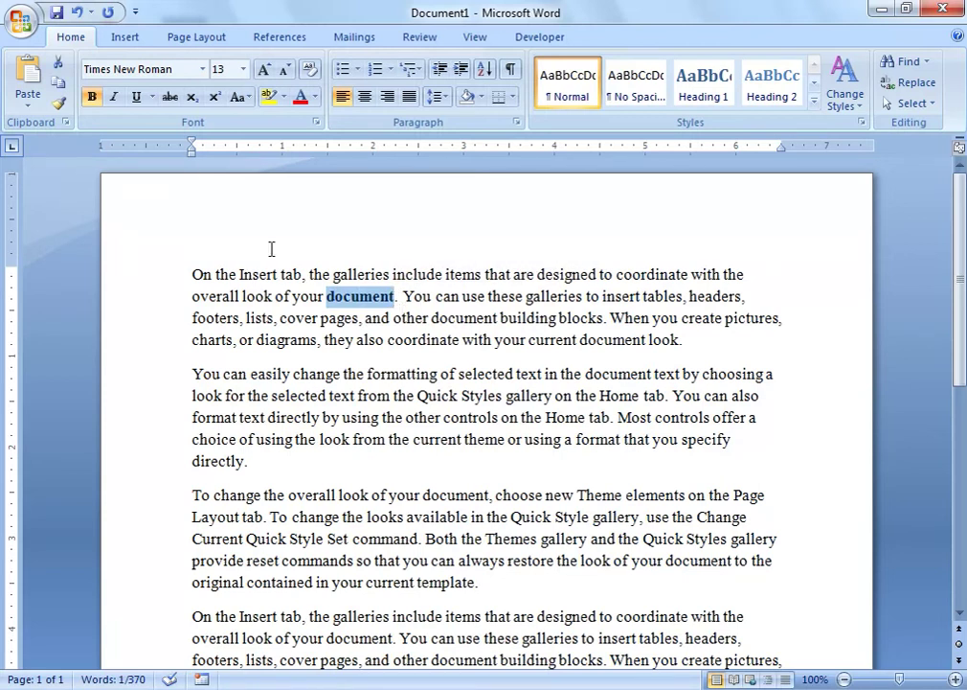
{"action": "left_click", "coordinate": [113, 97]}
{"action": "left_click", "coordinate": [113, 98]}
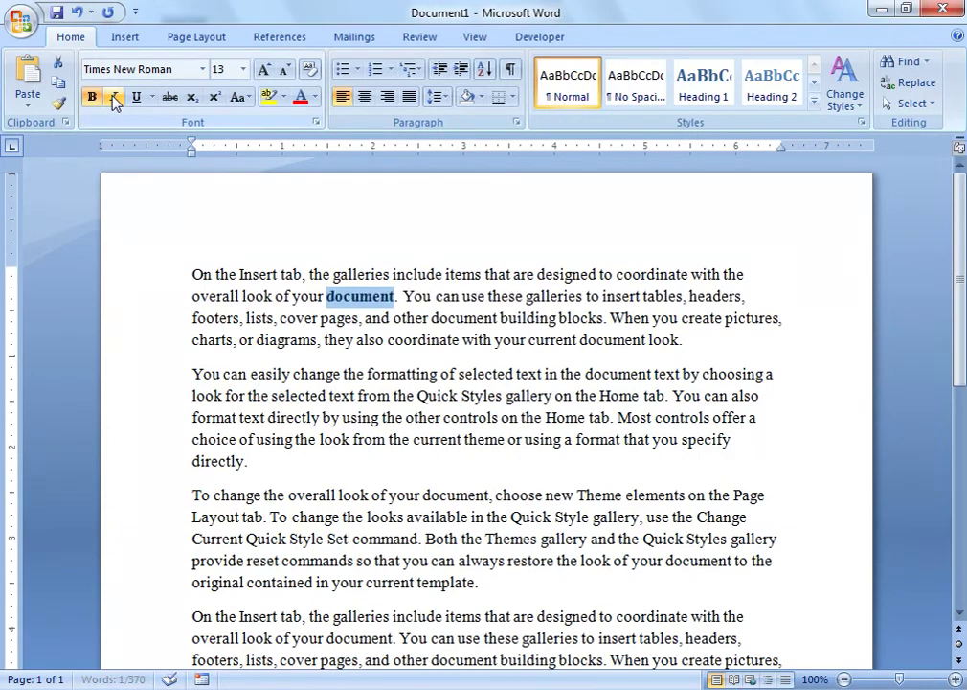
{"action": "left_click", "coordinate": [113, 98]}
{"action": "left_click", "coordinate": [113, 97]}
- Try bold, italic and underline on 'document', ending with bold only
{"action": "left_click", "coordinate": [92, 96]}
{"action": "left_click", "coordinate": [92, 97]}
{"action": "left_click", "coordinate": [92, 97]}
{"action": "left_click", "coordinate": [92, 97]}
{"action": "left_click", "coordinate": [92, 97]}
{"action": "left_click", "coordinate": [113, 97]}
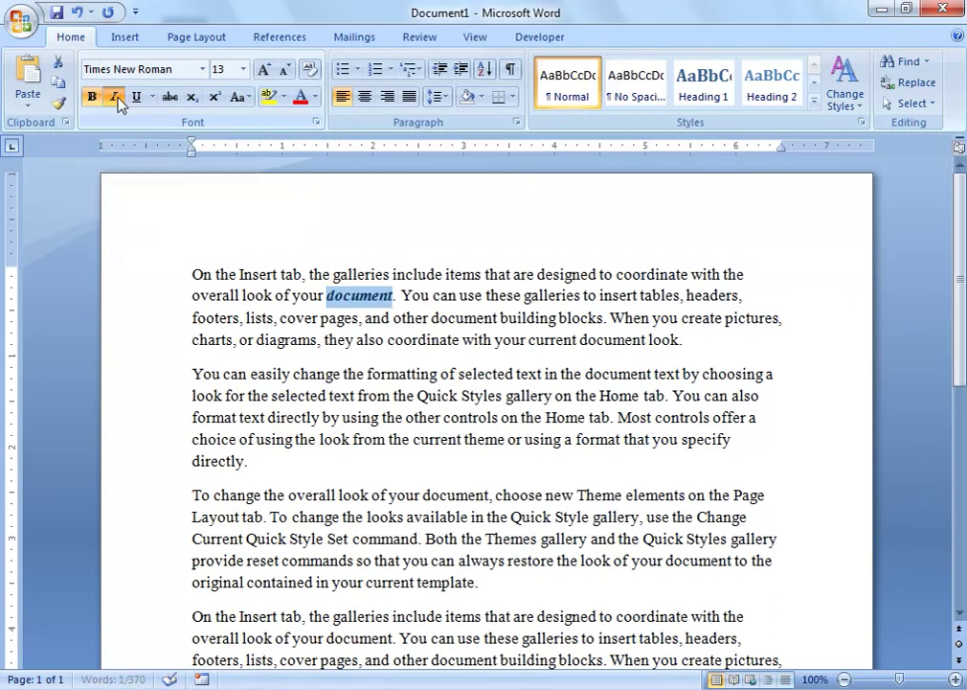
{"action": "left_click", "coordinate": [113, 98]}
{"action": "left_click", "coordinate": [137, 97]}
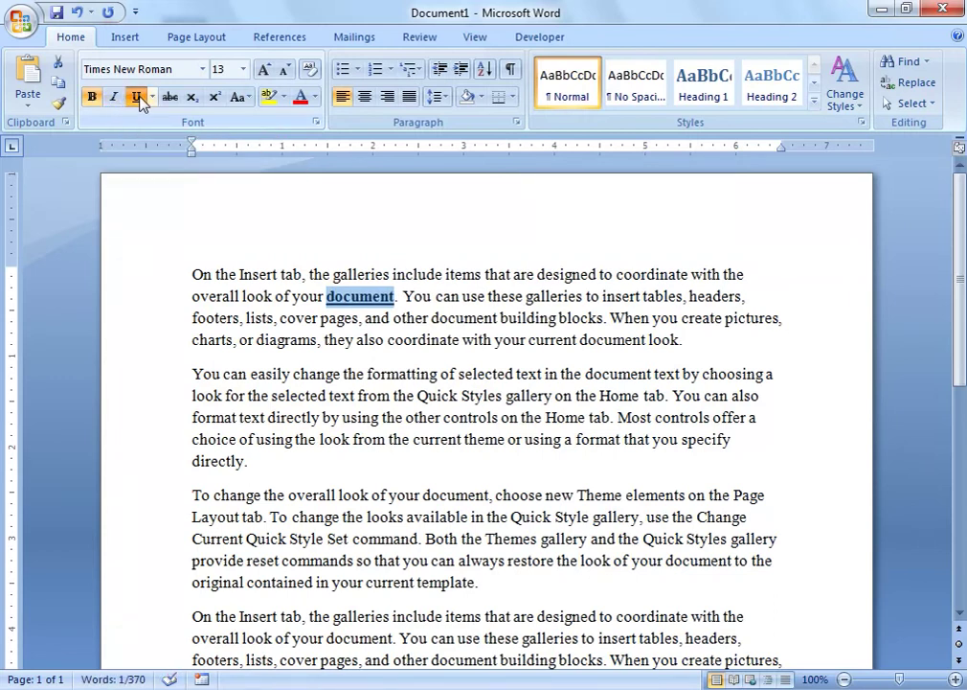
{"action": "left_click", "coordinate": [137, 97]}
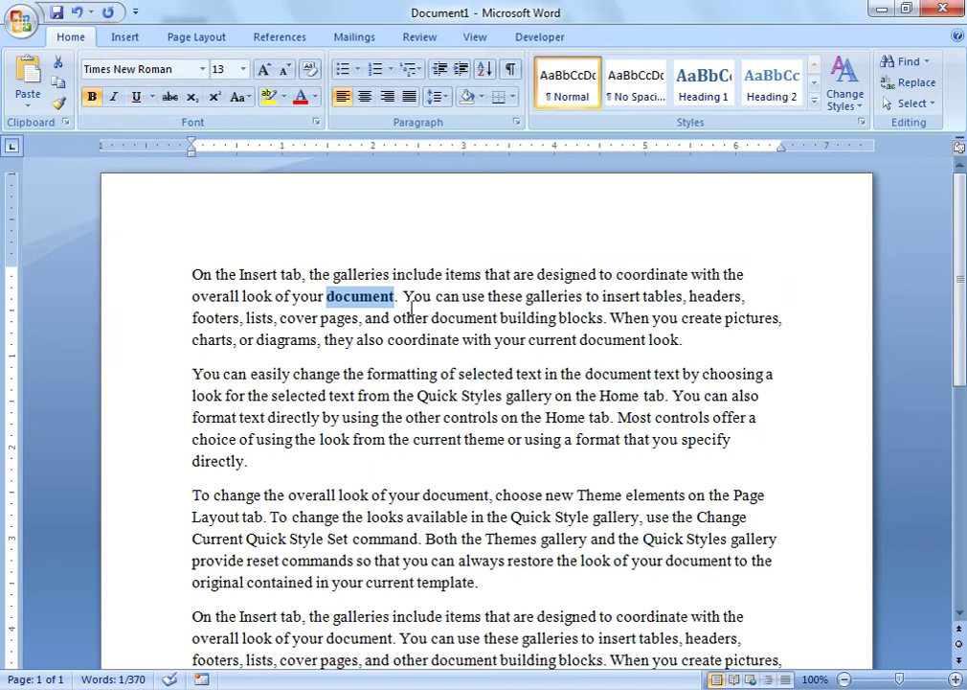
- Insert a new first line reading 'MS OFFICE 2007' above the paragraphs
{"action": "left_click", "coordinate": [330, 272]}
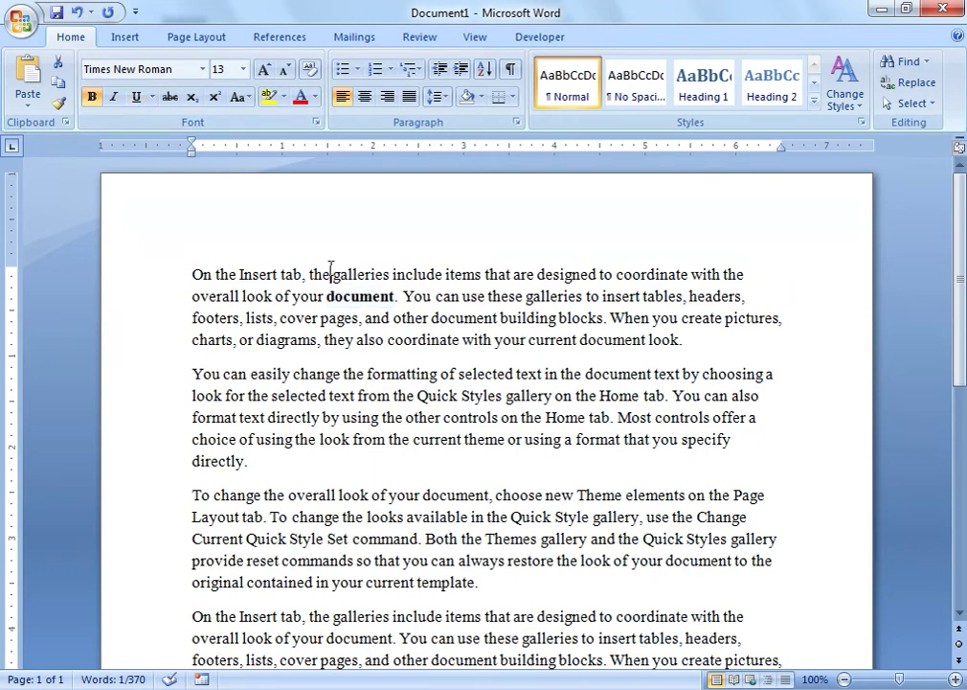
{"action": "key", "text": "Home"}
{"action": "key", "text": "Return"}
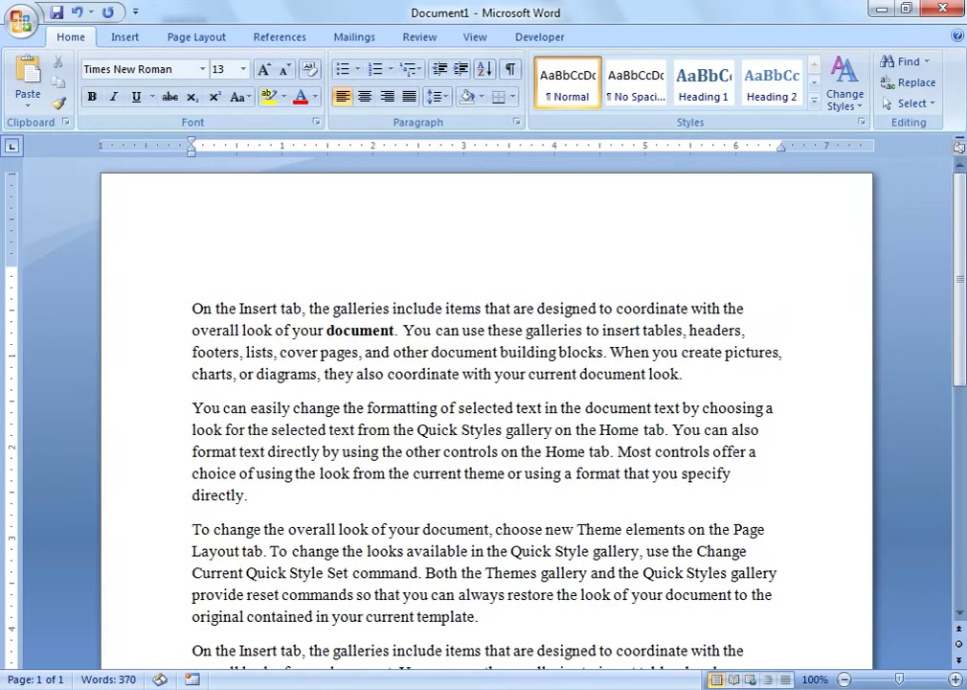
{"action": "key", "text": "Up"}
{"action": "type", "text": "MS"}
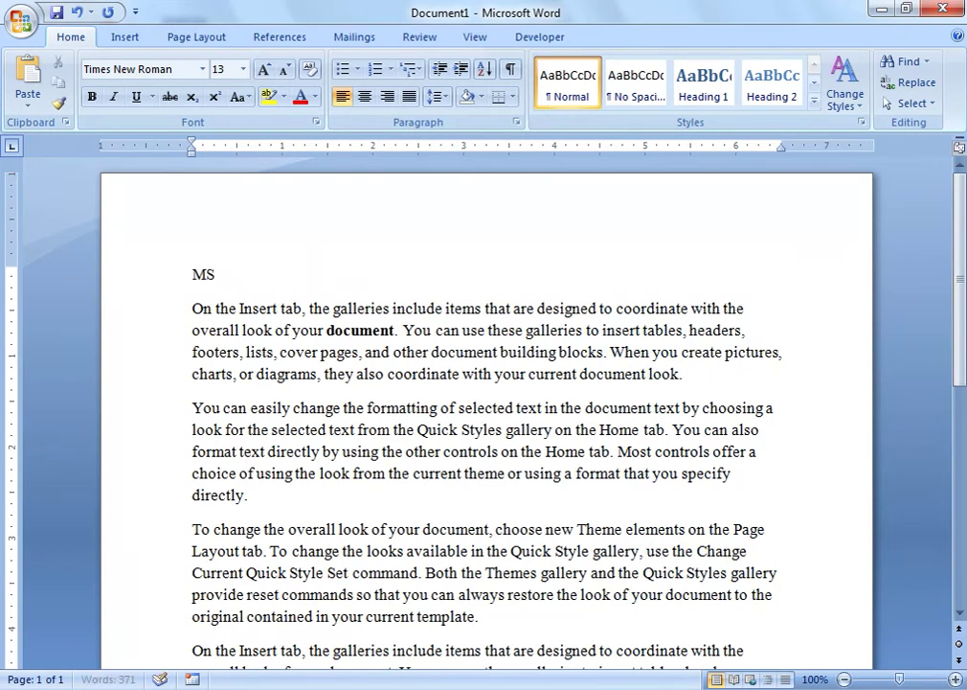
{"action": "type", "text": " OICE"}
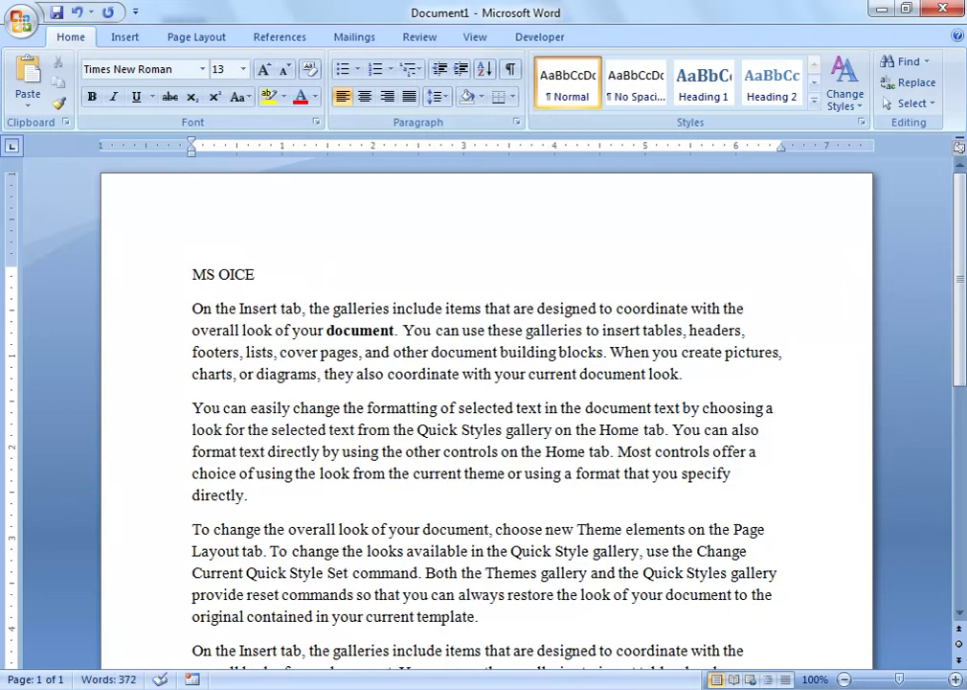
{"action": "key", "text": "BackSpace"}
{"action": "key", "text": "BackSpace"}
{"action": "key", "text": "BackSpace"}
{"action": "type", "text": "FFICE  "}
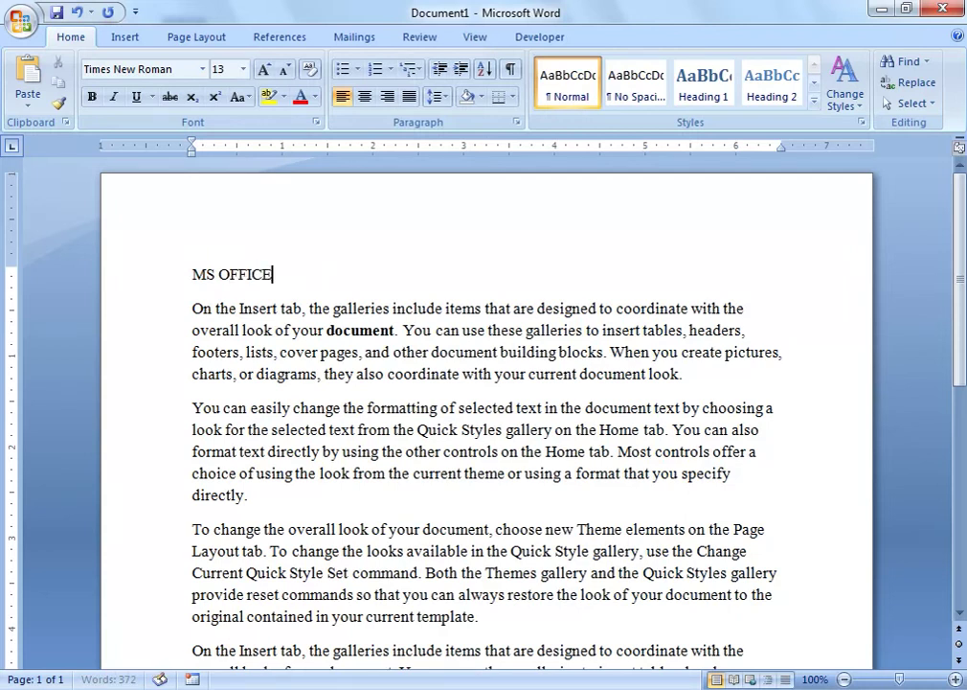
{"action": "type", "text": "2007"}
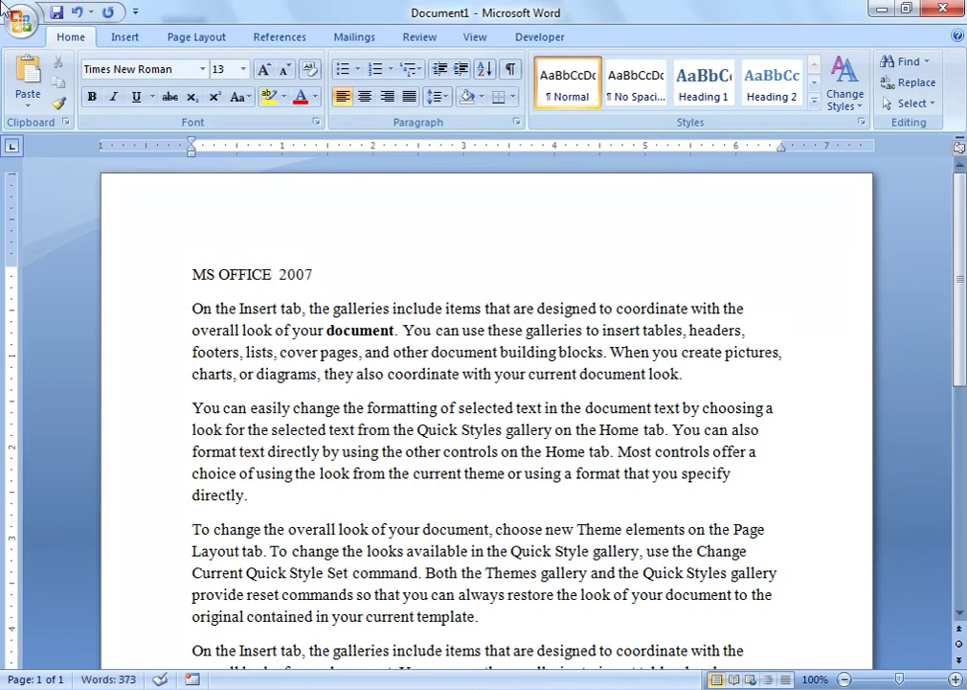
- Set the MS OFFICE 2007 title line to 20 pt and show the font colours
{"action": "left_click_drag", "start_coordinate": [192, 274], "coordinate": [308, 274]}
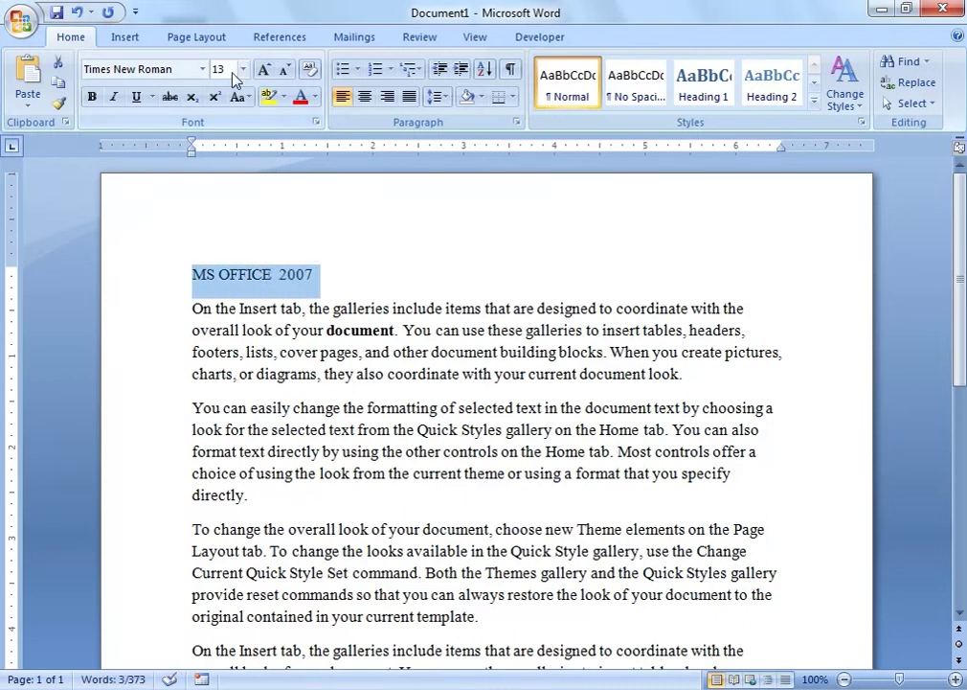
{"action": "type", "text": "20"}
{"action": "key", "text": "Return"}
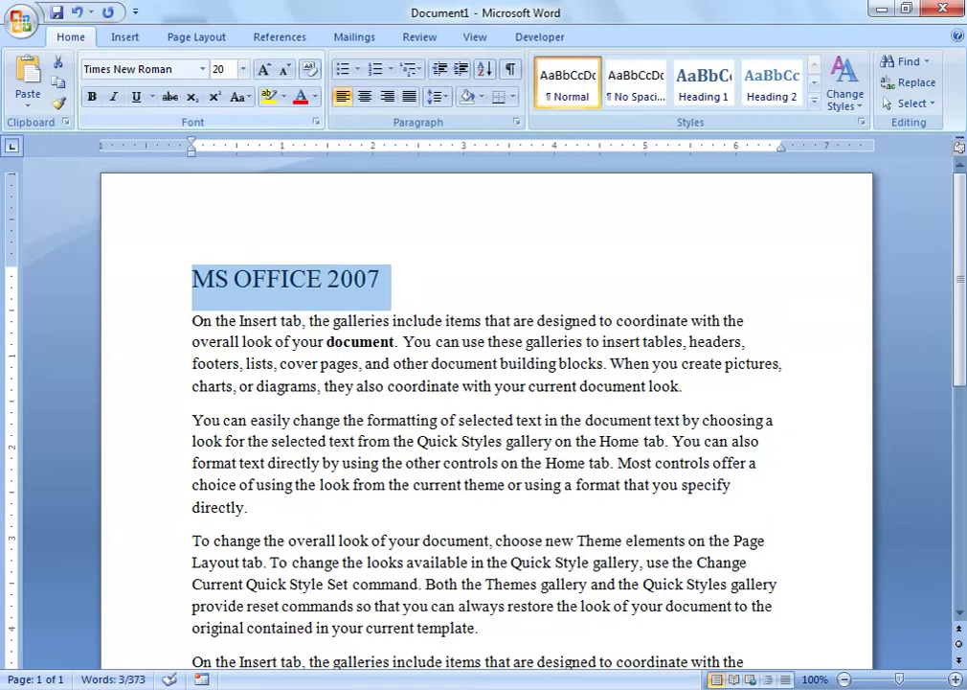
{"action": "left_click", "coordinate": [316, 99]}
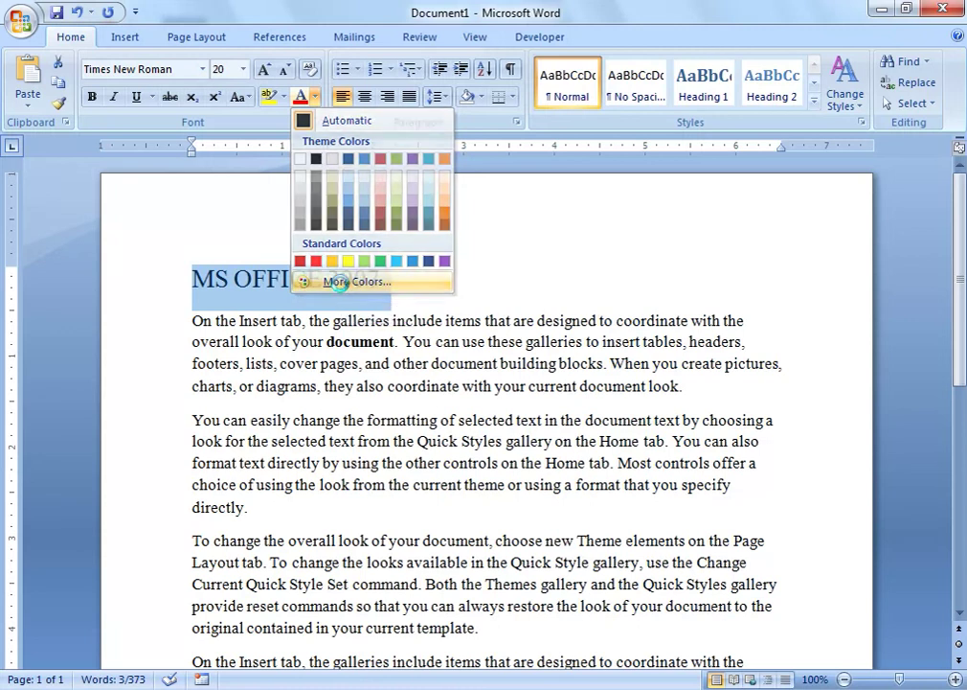
- In More Colors, try green and grey standard swatches for the heading
{"action": "left_click", "coordinate": [327, 281]}
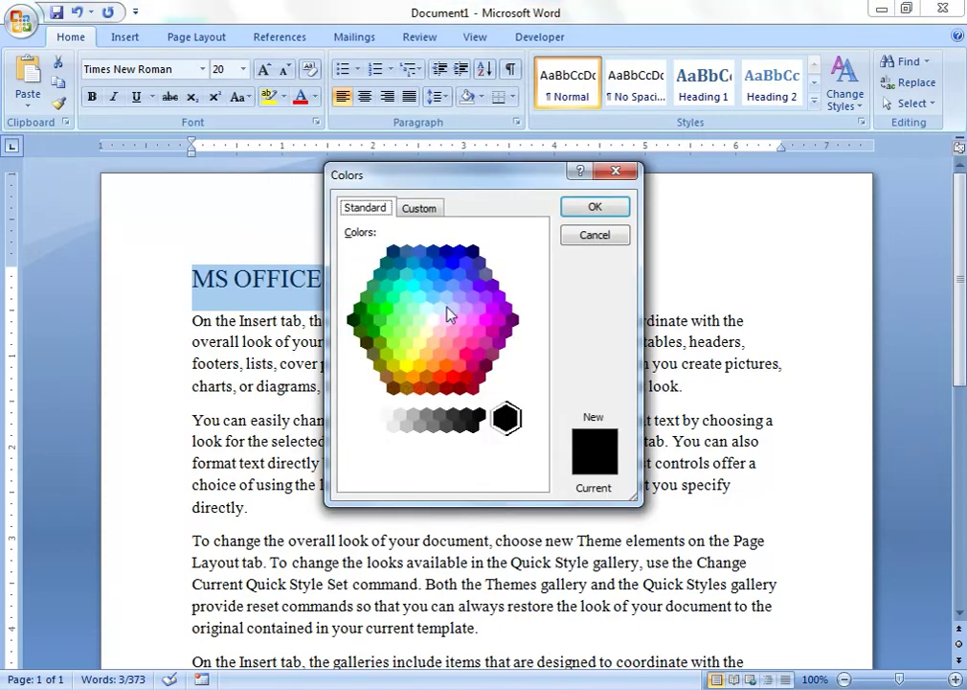
{"action": "left_click", "coordinate": [387, 330]}
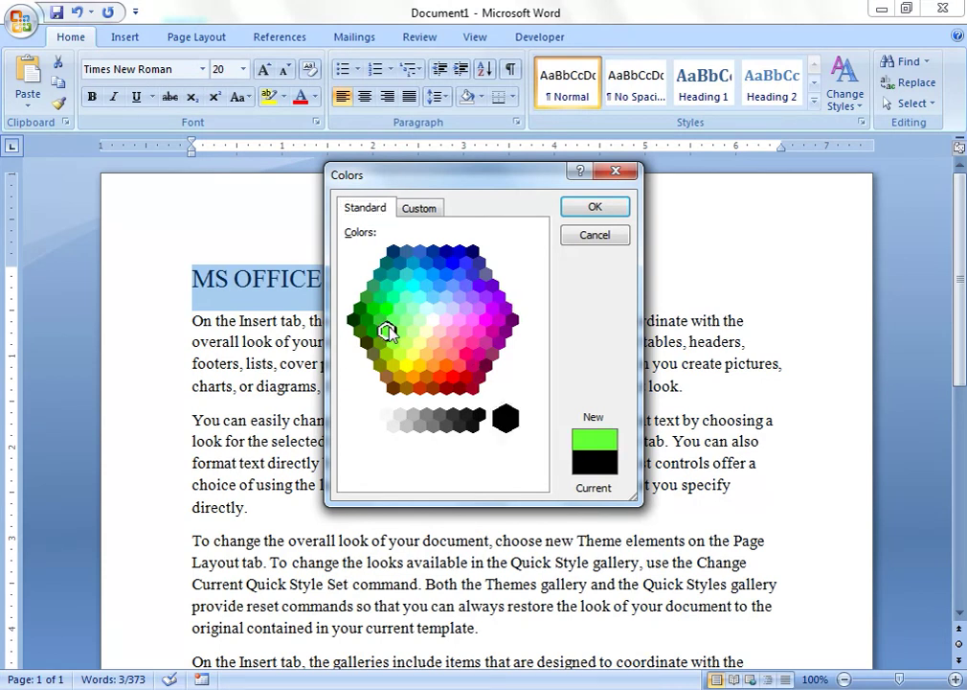
{"action": "left_click", "coordinate": [411, 415]}
{"action": "left_click", "coordinate": [400, 415]}
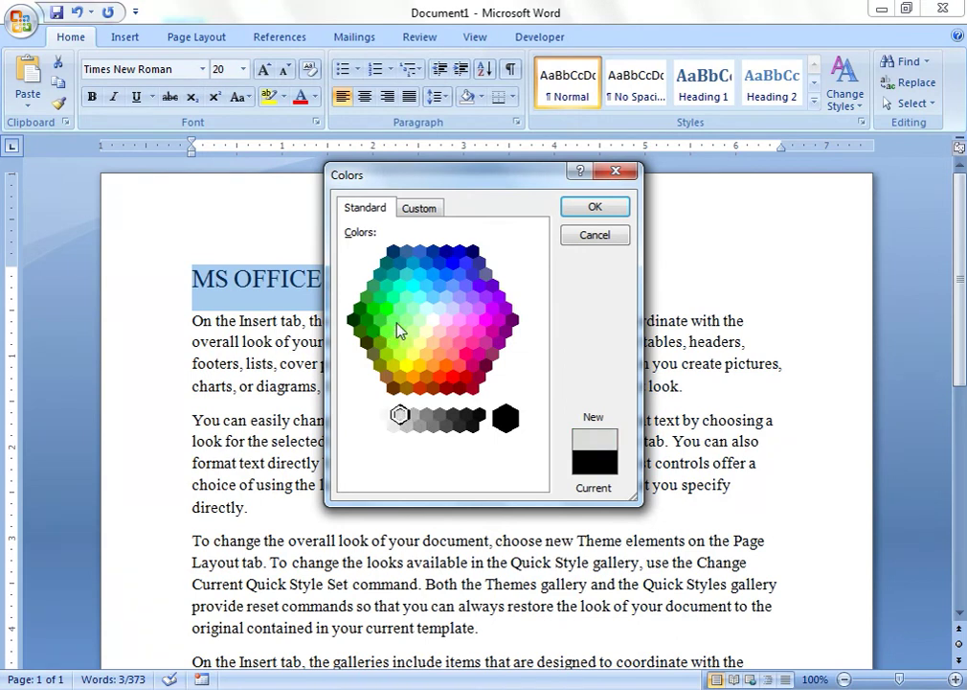
{"action": "left_click", "coordinate": [387, 330]}
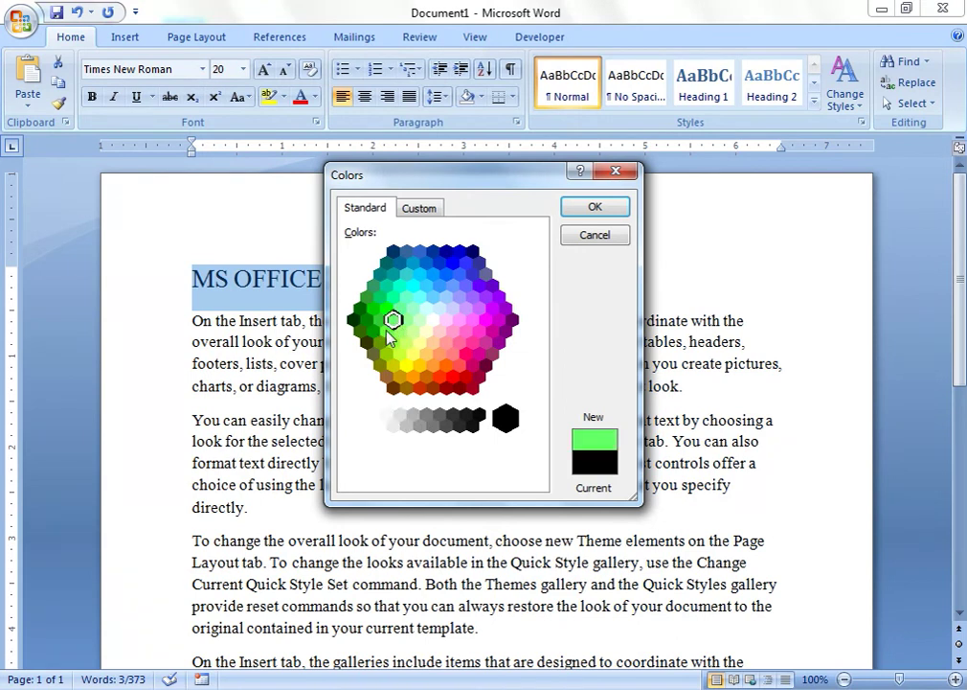
- Mix a custom red (RGB 255, 33, 33) and apply it to the heading
{"action": "left_click", "coordinate": [431, 210]}
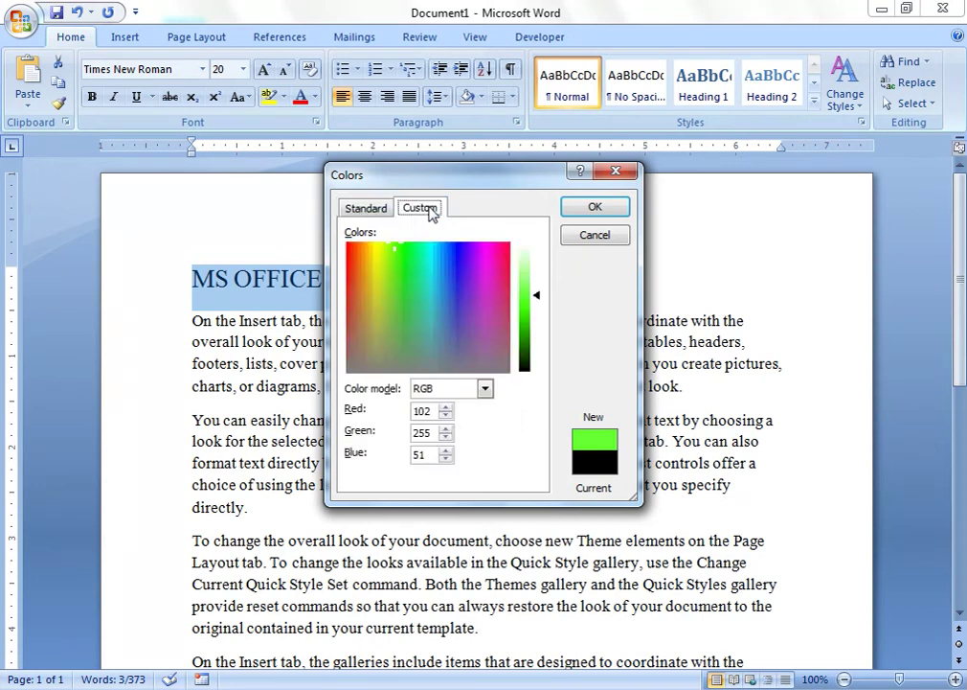
{"action": "left_click_drag", "start_coordinate": [395, 253], "coordinate": [482, 275]}
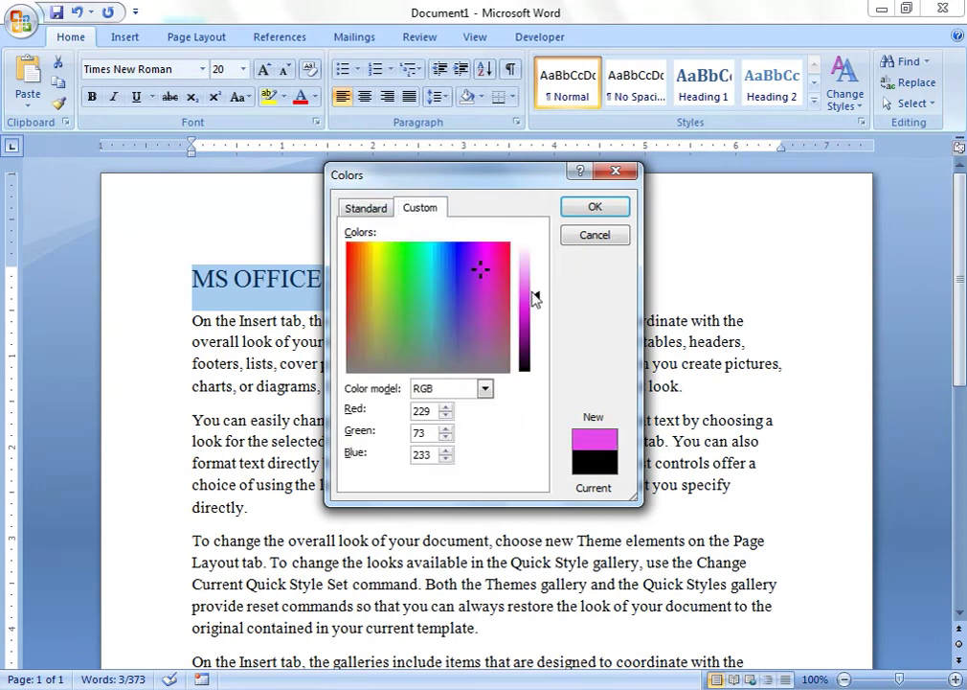
{"action": "mouse_move", "coordinate": [537, 299]}
{"action": "left_mouse_down"}
{"action": "mouse_move", "coordinate": [537, 320]}
{"action": "mouse_move", "coordinate": [537, 299]}
{"action": "left_mouse_up"}
{"action": "left_click_drag", "start_coordinate": [465, 276], "coordinate": [330, 245]}
{"action": "left_click", "coordinate": [600, 209]}
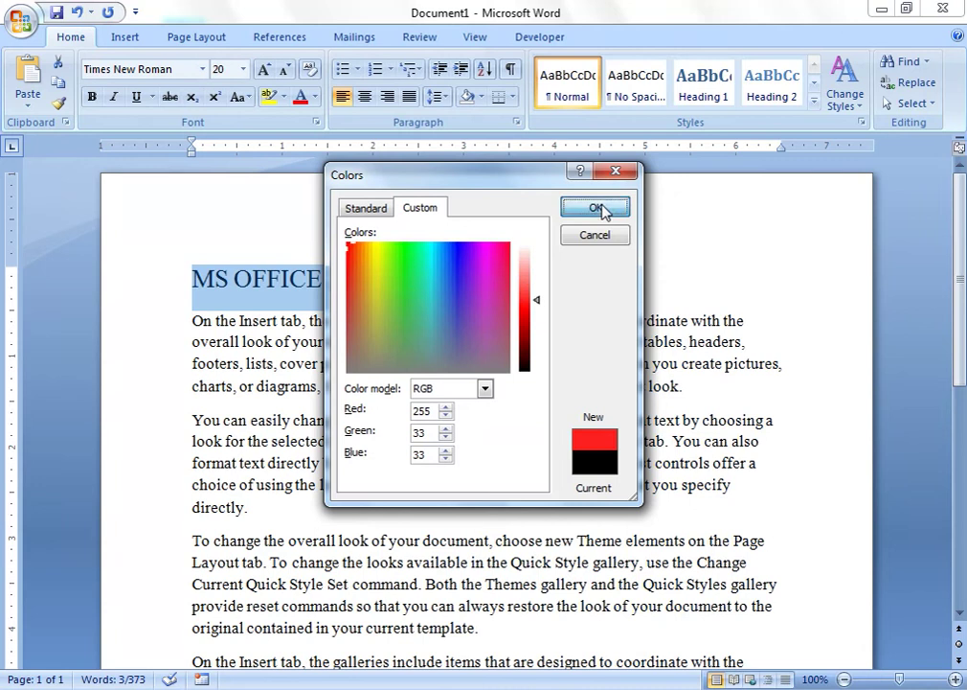
{"action": "left_click", "coordinate": [230, 280]}
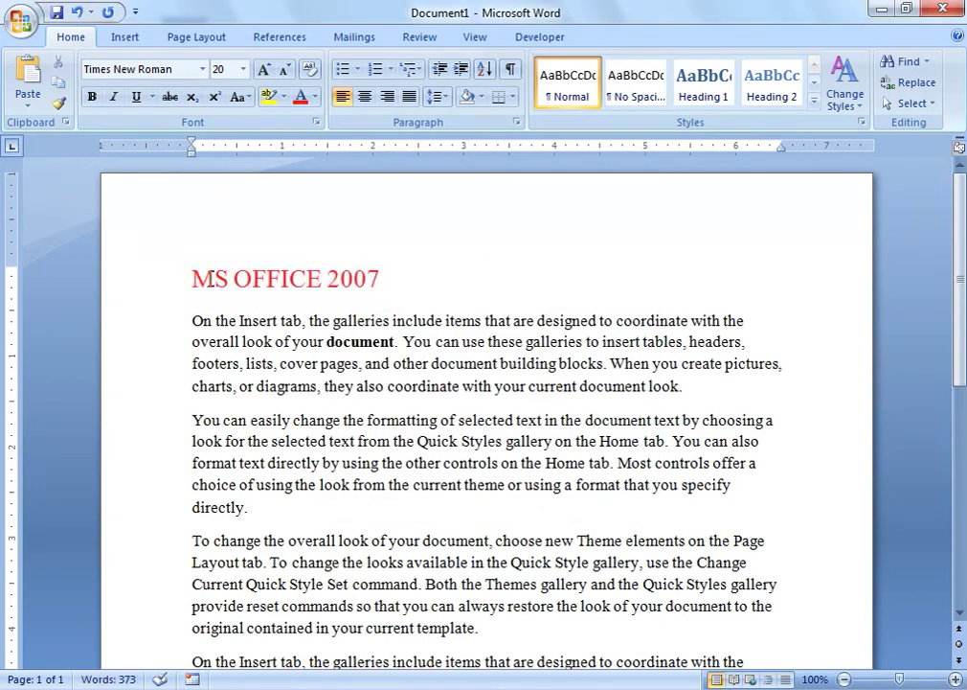
- Apply bold and underline to the red MS OFFICE 2007 heading
{"action": "left_click_drag", "start_coordinate": [192, 279], "coordinate": [383, 279]}
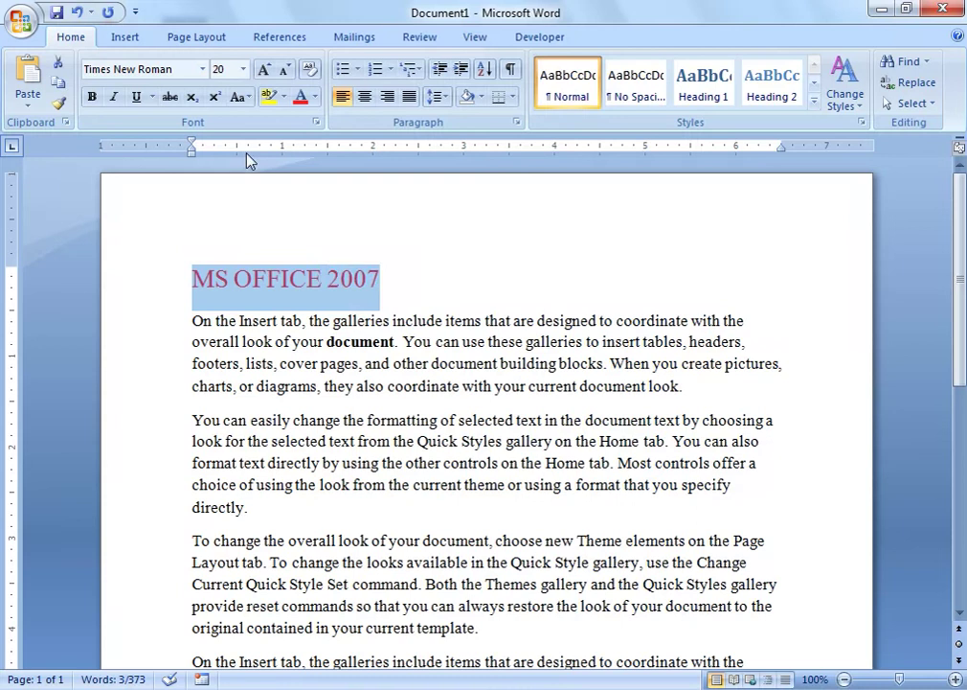
{"action": "left_click", "coordinate": [92, 97]}
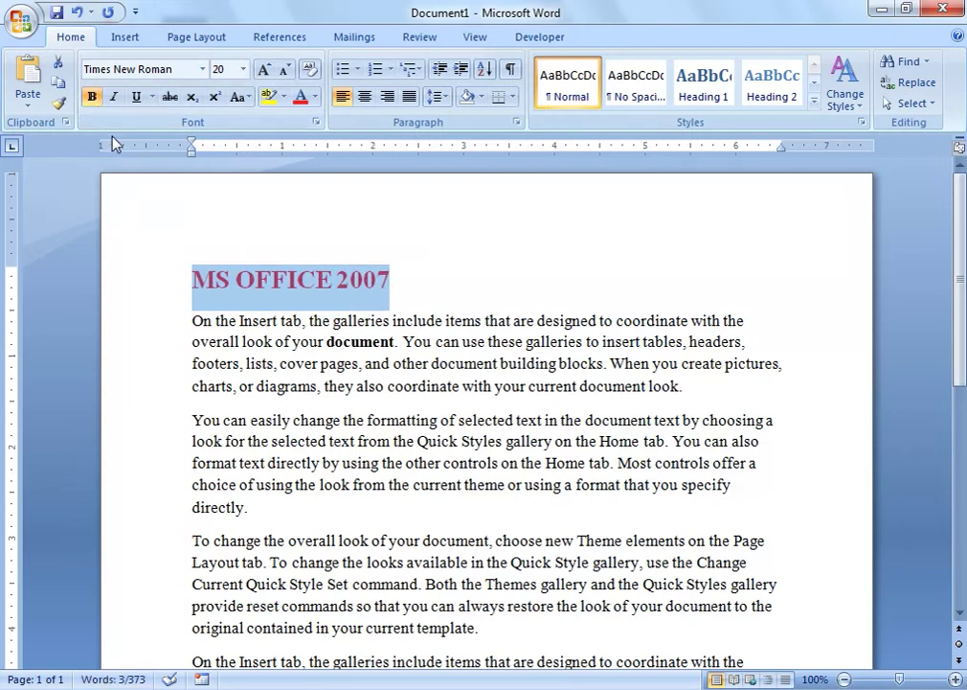
{"action": "left_click", "coordinate": [137, 98]}
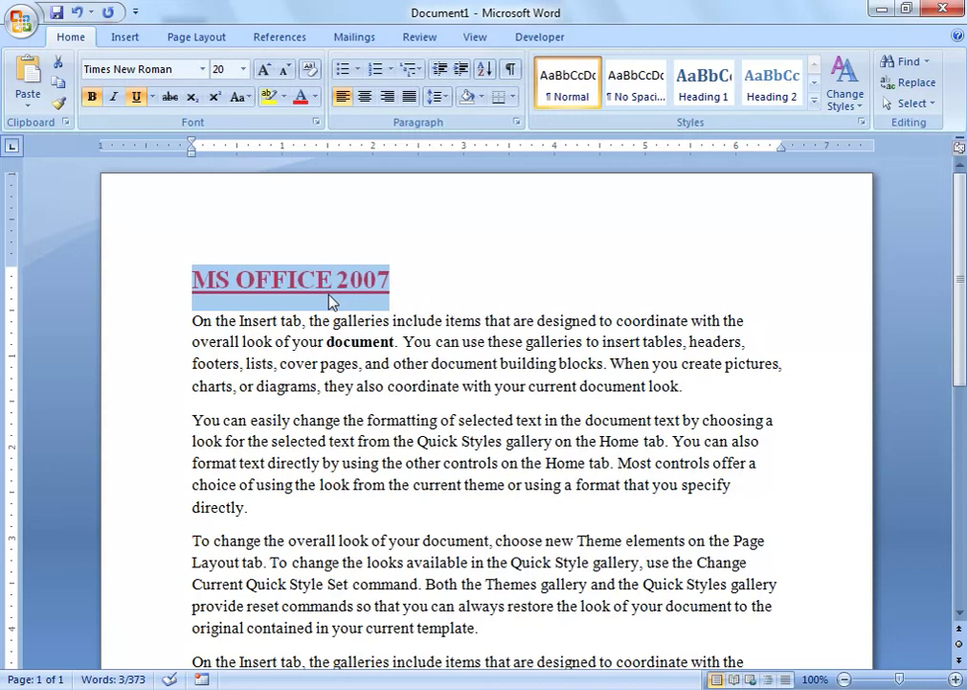
- Delete the stray spaces before the heading and remove its underline
{"action": "key", "text": "Left"}
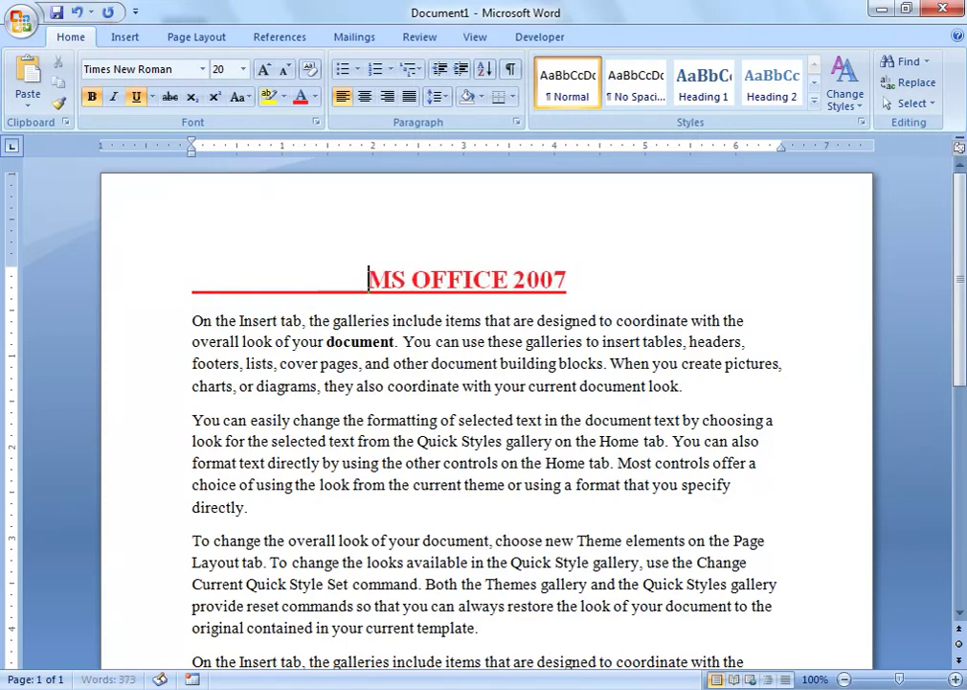
{"action": "key", "text": "BackSpace"}
{"action": "key", "text": "BackSpace"}
{"action": "key", "text": "BackSpace"}
{"action": "key", "text": "BackSpace"}
{"action": "key", "text": "BackSpace"}
{"action": "key", "text": "BackSpace"}
{"action": "key", "text": "BackSpace"}
{"action": "key", "text": "BackSpace"}
{"action": "key", "text": "BackSpace"}
{"action": "key", "text": "BackSpace"}
{"action": "key", "text": "BackSpace"}
{"action": "key", "text": "BackSpace"}
{"action": "key", "text": "BackSpace"}
{"action": "key", "text": "BackSpace"}
{"action": "key", "text": "BackSpace"}
{"action": "key", "text": "BackSpace"}
{"action": "key", "text": "BackSpace"}
{"action": "key", "text": "BackSpace"}
{"action": "key", "text": "BackSpace"}
{"action": "key", "text": "BackSpace"}
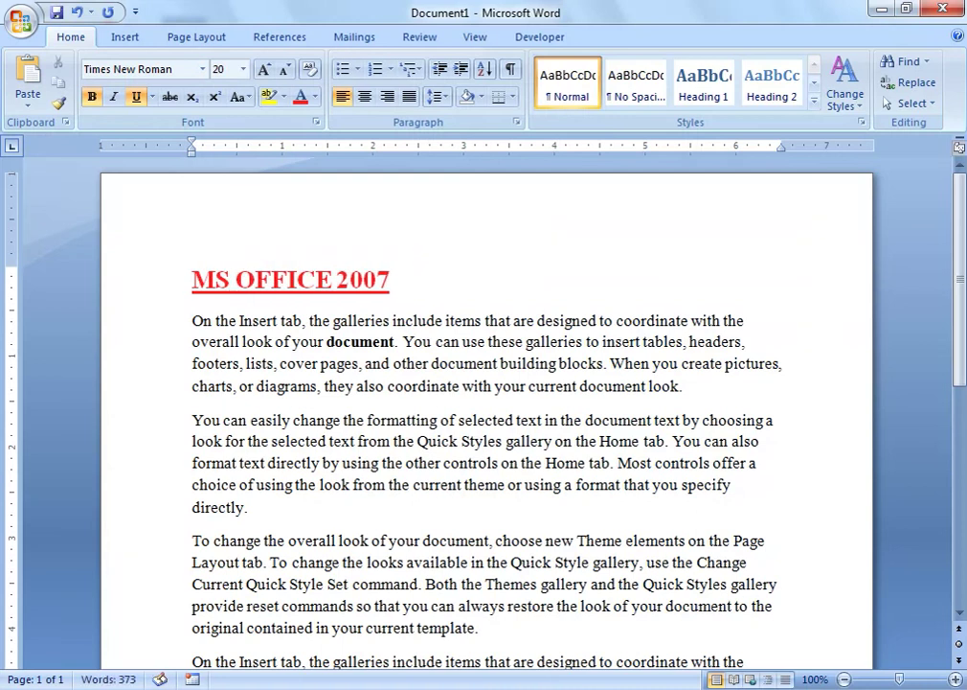
{"action": "left_click_drag", "start_coordinate": [198, 271], "coordinate": [384, 278]}
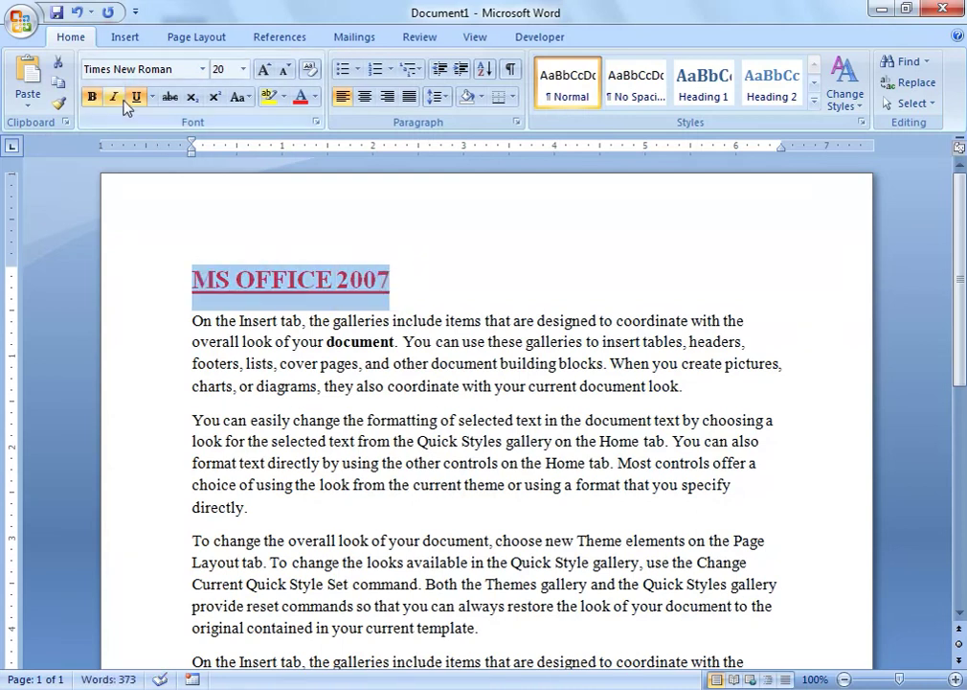
{"action": "left_click", "coordinate": [136, 97]}
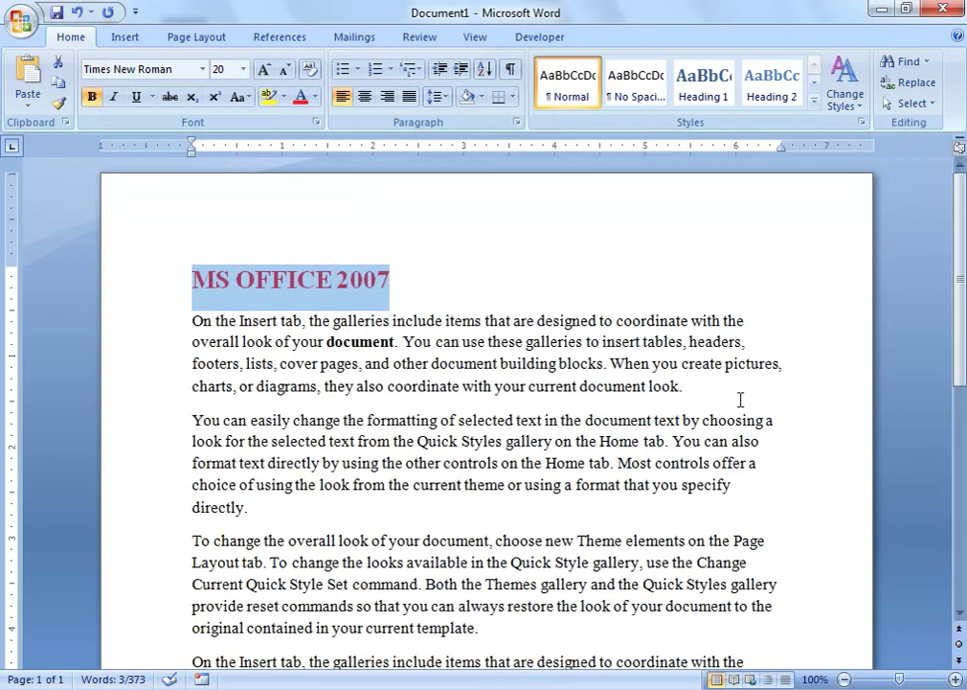
- Delete the extra space after 'designed' in the first paragraph
{"action": "left_click", "coordinate": [600, 320]}
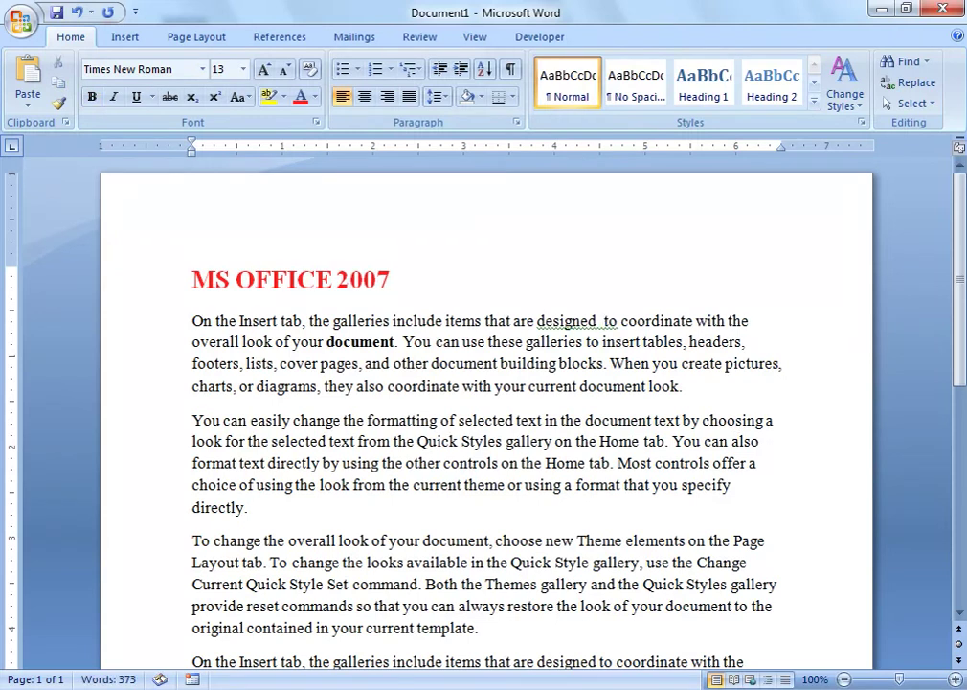
{"action": "left_click", "coordinate": [601, 341]}
{"action": "left_click", "coordinate": [599, 321]}
{"action": "key", "text": "Delete"}
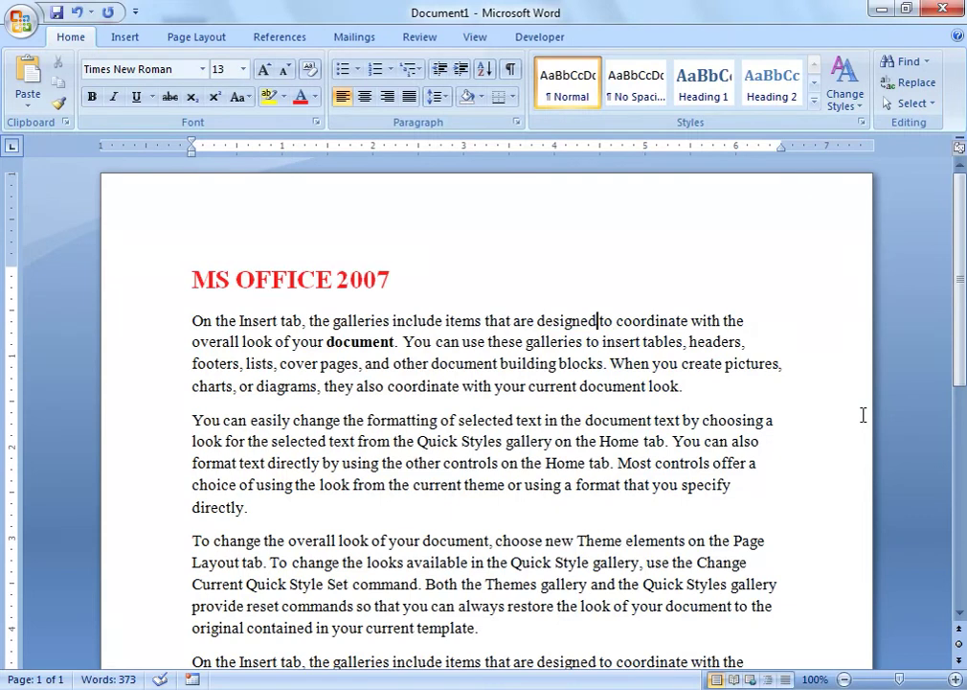
- Centre the heading with Ctrl+E, then return it to the left margin
{"action": "key", "text": "ctrl+Home"}
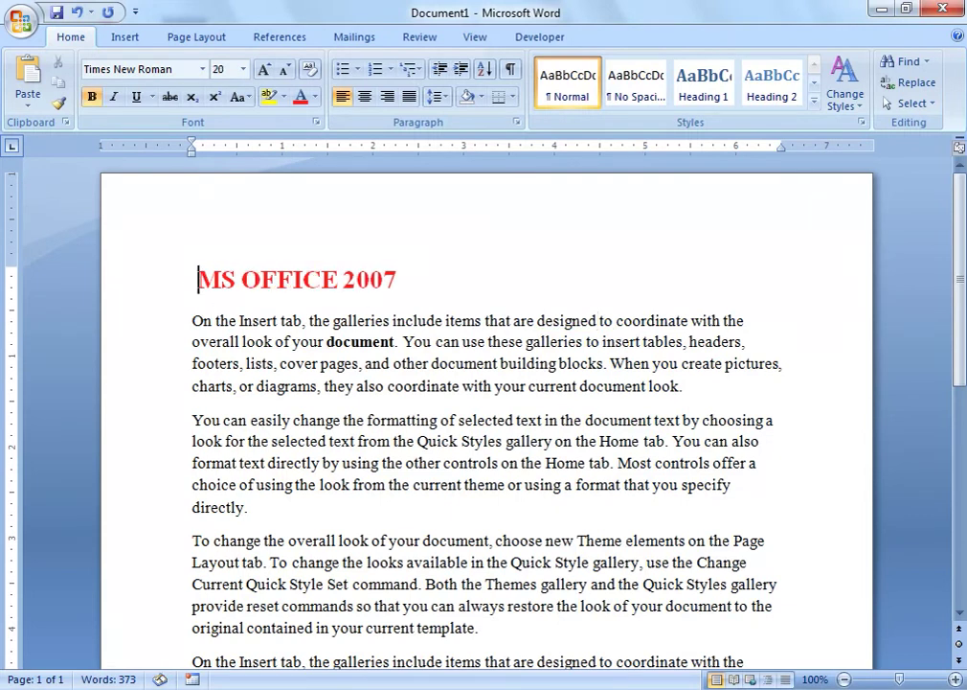
{"action": "key", "text": "ctrl+e"}
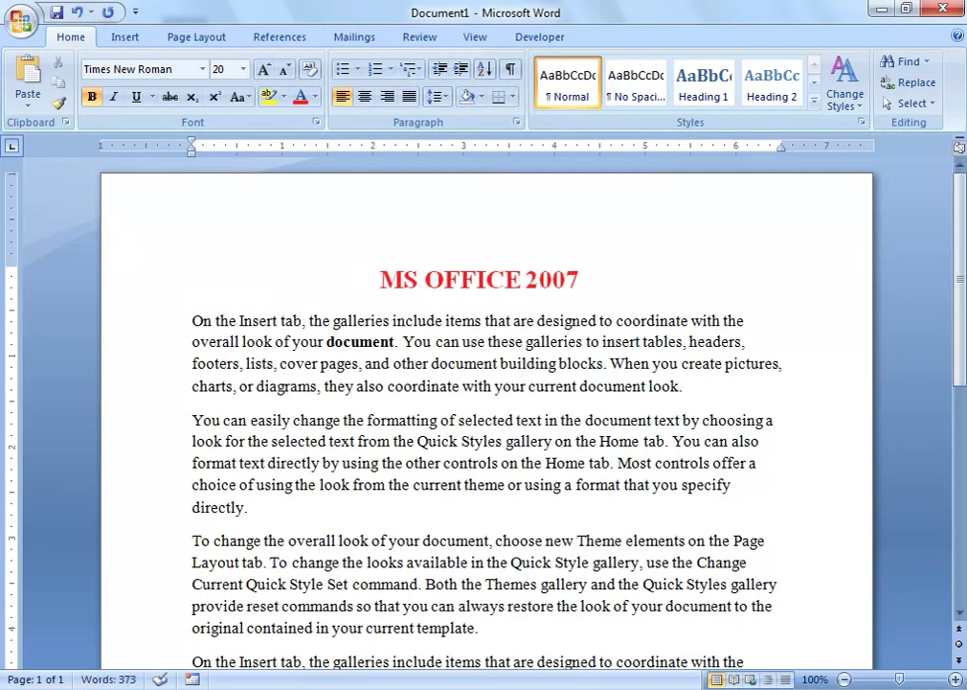
{"action": "key", "text": "BackSpace"}
{"action": "key", "text": "BackSpace"}
{"action": "key", "text": "BackSpace"}
{"action": "key", "text": "BackSpace"}
{"action": "key", "text": "BackSpace"}
{"action": "key", "text": "BackSpace"}
{"action": "key", "text": "BackSpace"}
{"action": "key", "text": "BackSpace"}
{"action": "key", "text": "BackSpace"}
{"action": "key", "text": "BackSpace"}
{"action": "key", "text": "BackSpace"}
{"action": "key", "text": "BackSpace"}
{"action": "key", "text": "BackSpace"}
{"action": "key", "text": "BackSpace"}
{"action": "key", "text": "BackSpace"}
{"action": "key", "text": "BackSpace"}
{"action": "key", "text": "BackSpace"}
{"action": "key", "text": "BackSpace"}
{"action": "key", "text": "BackSpace"}
{"action": "key", "text": "BackSpace"}
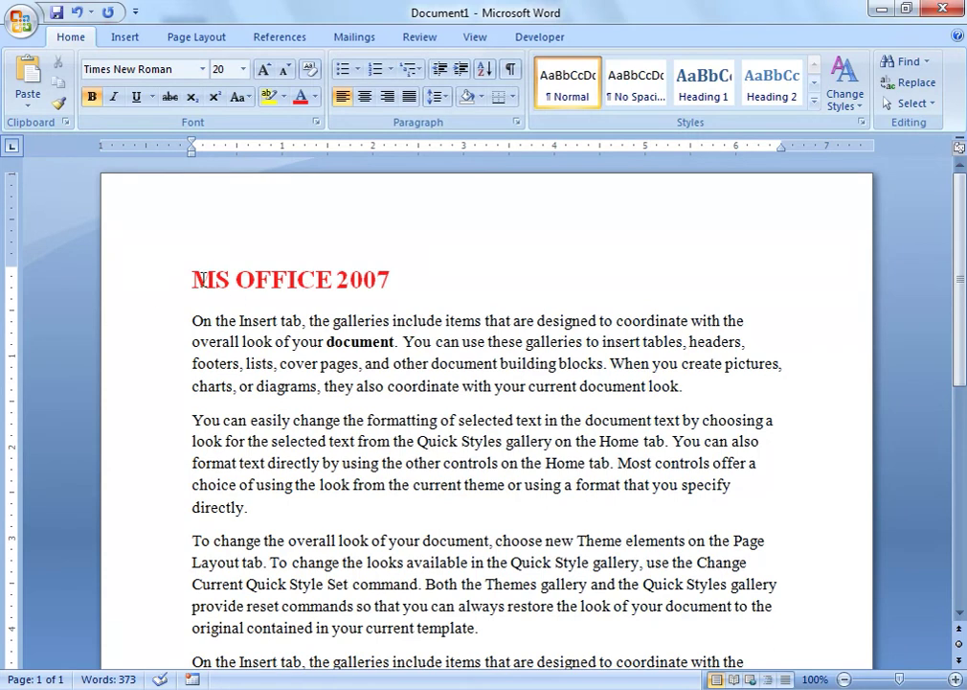
{"action": "left_click_drag", "start_coordinate": [191, 278], "coordinate": [300, 282]}
{"action": "left_click", "coordinate": [298, 279]}
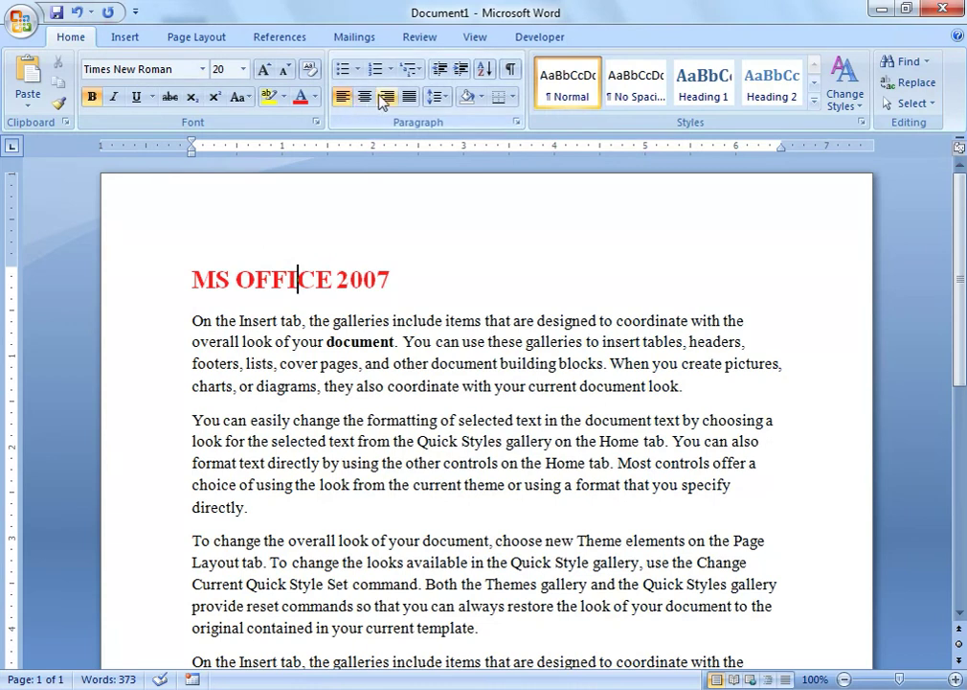
{"action": "key", "text": "ctrl+j"}
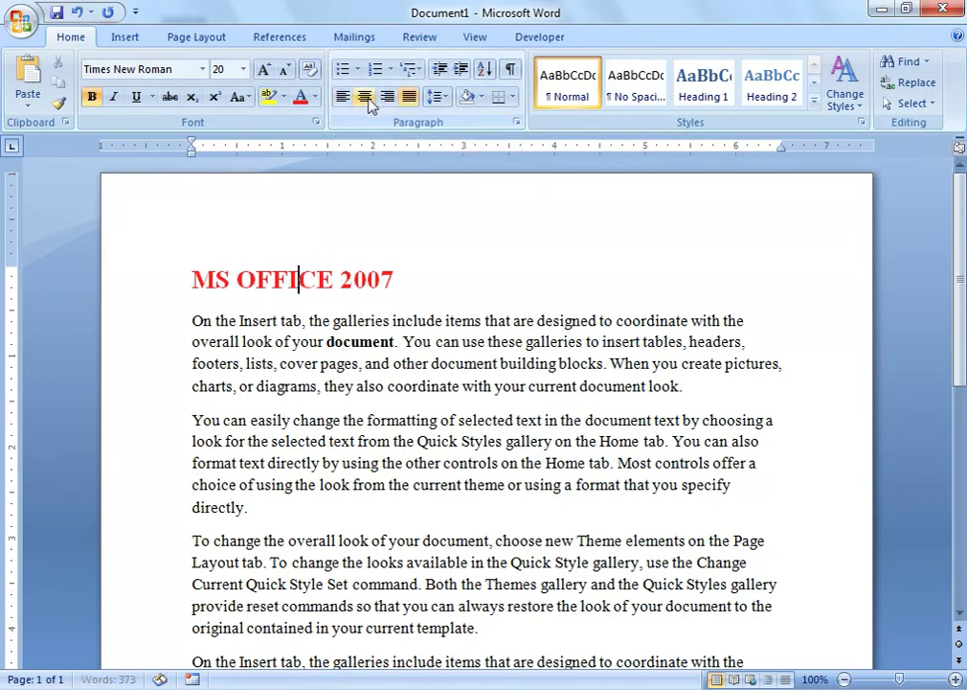
{"action": "left_click", "coordinate": [367, 100]}
{"action": "left_click", "coordinate": [389, 98]}
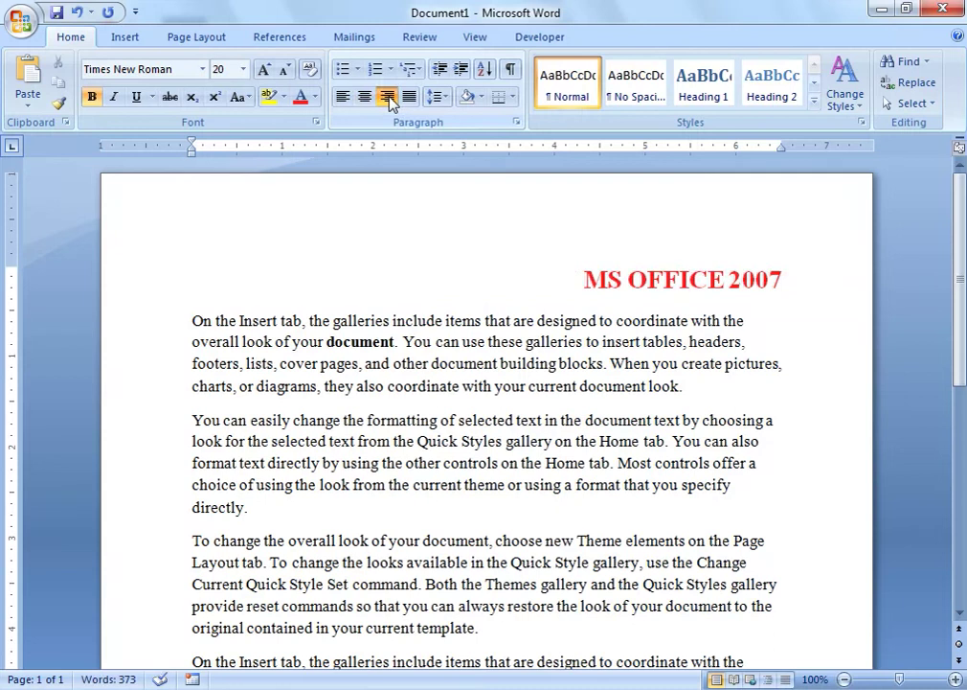
{"action": "left_click", "coordinate": [366, 99]}
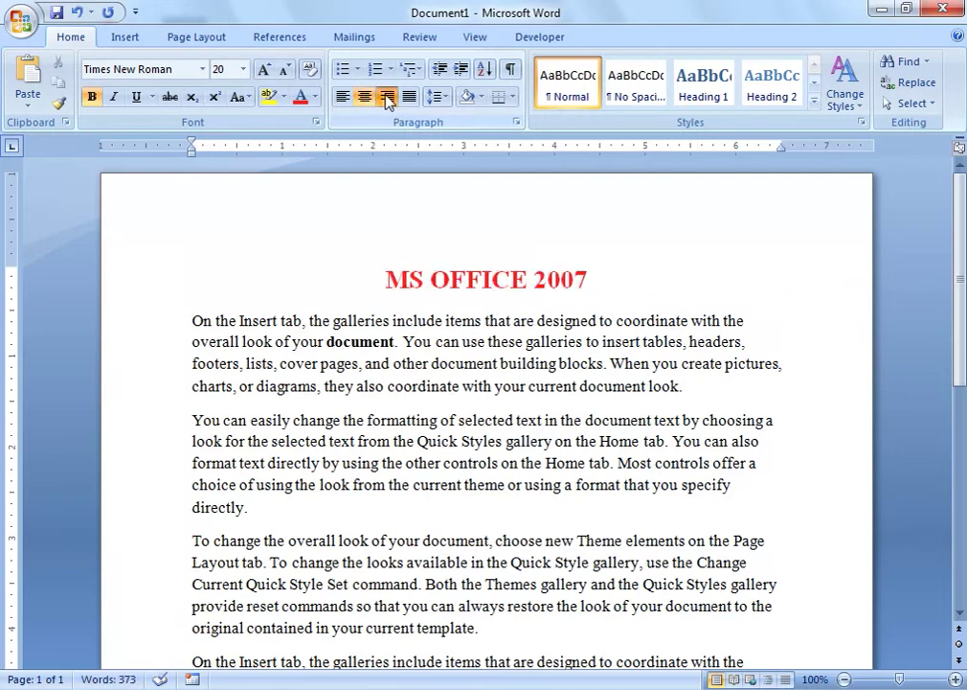
{"action": "left_click", "coordinate": [387, 97]}
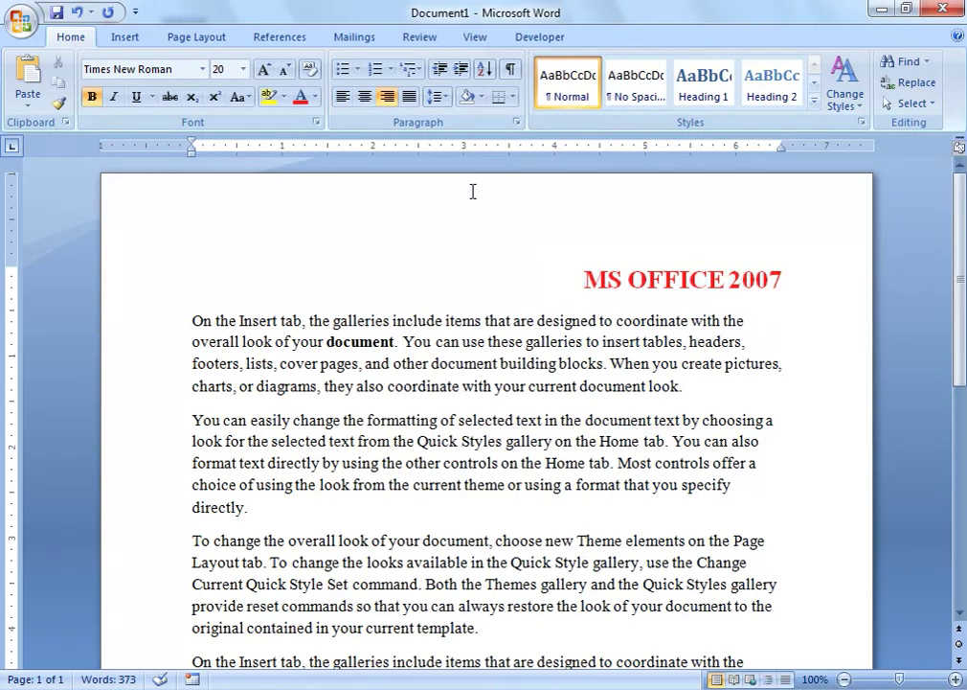
{"action": "left_click", "coordinate": [343, 98]}
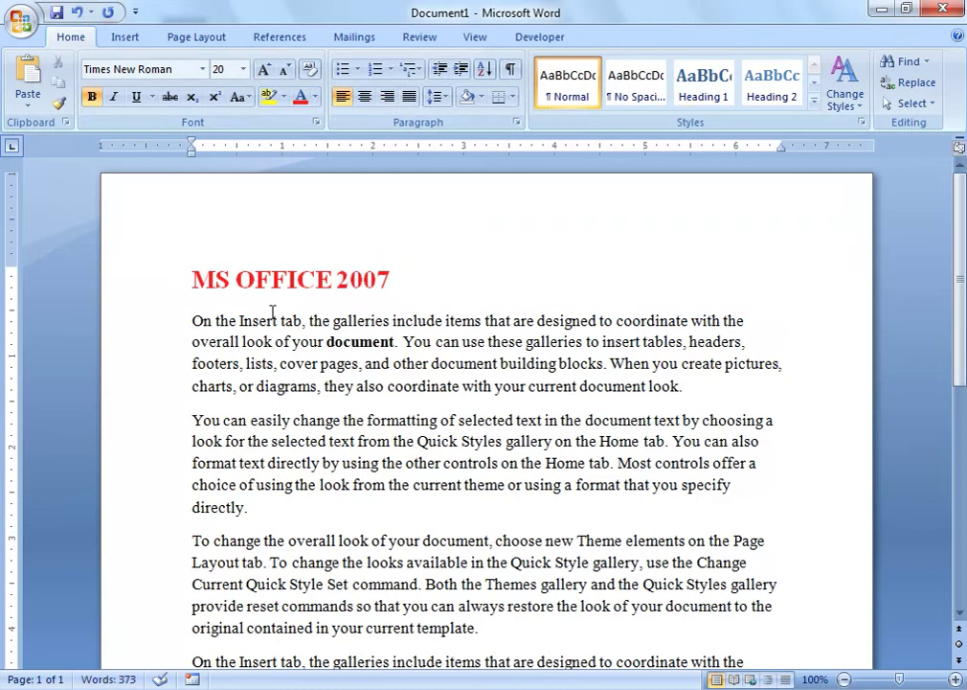
- Add a 'Date: 01/01/2018' line directly beneath the heading
{"action": "key", "text": "Down"}
{"action": "key", "text": "Return"}
{"action": "key", "text": "Up"}
{"action": "type", "text": "d"}
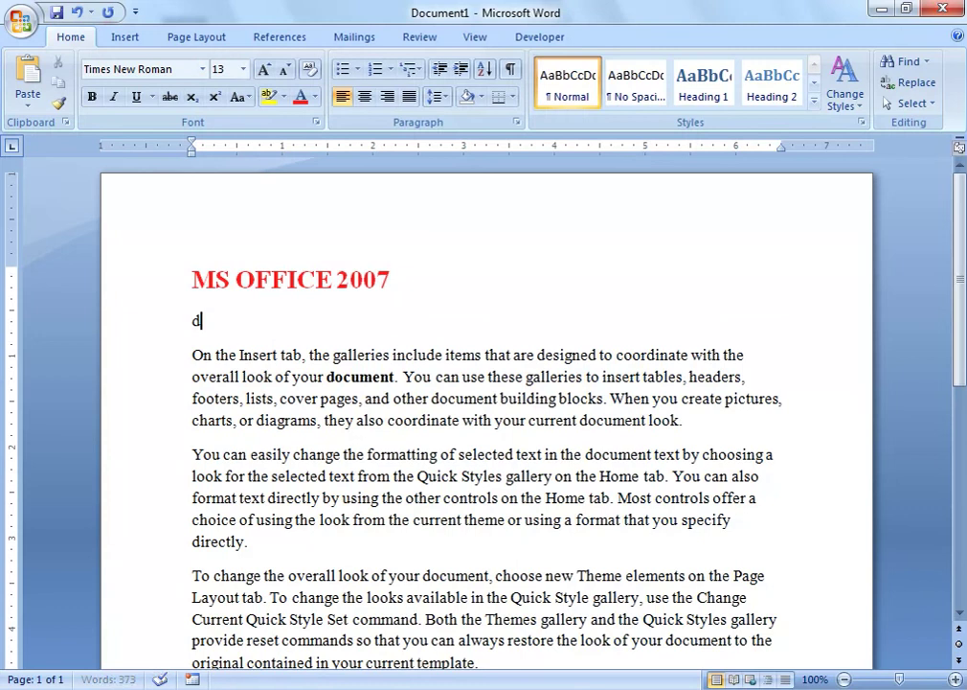
{"action": "type", "text": "ATE: "}
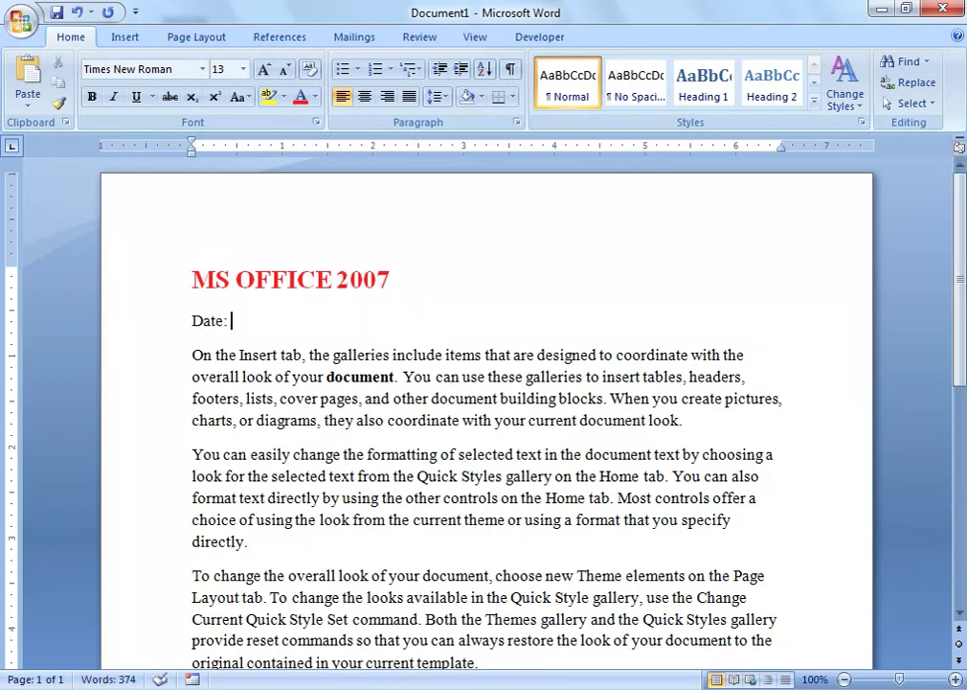
{"action": "type", "text": "01/01/2018"}
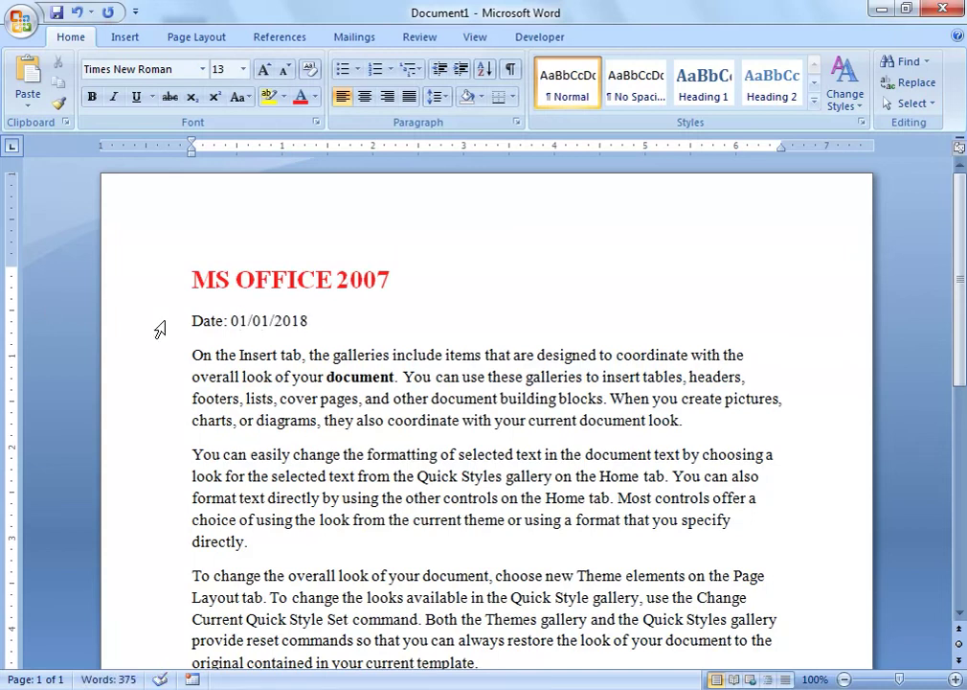
{"action": "left_click", "coordinate": [191, 321]}
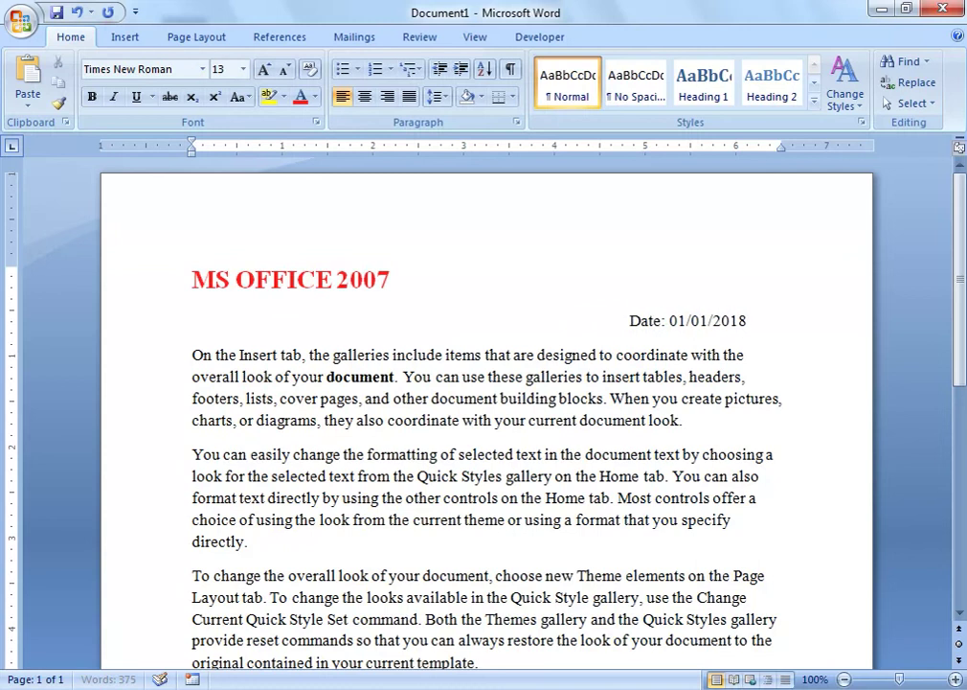
- Strip the date line's leading spaces, right-align it, and centre the MS OFFICE 2007 heading
{"action": "key", "text": "BackSpace"}
{"action": "key", "text": "BackSpace"}
{"action": "key", "text": "BackSpace"}
{"action": "key", "text": "BackSpace"}
{"action": "key", "text": "BackSpace"}
{"action": "key", "text": "BackSpace"}
{"action": "key", "text": "BackSpace"}
{"action": "key", "text": "BackSpace"}
{"action": "key", "text": "BackSpace"}
{"action": "key", "text": "BackSpace"}
{"action": "key", "text": "BackSpace"}
{"action": "key", "text": "BackSpace"}
{"action": "key", "text": "BackSpace"}
{"action": "key", "text": "BackSpace"}
{"action": "key", "text": "BackSpace"}
{"action": "key", "text": "BackSpace"}
{"action": "key", "text": "BackSpace"}
{"action": "key", "text": "BackSpace"}
{"action": "key", "text": "BackSpace"}
{"action": "key", "text": "BackSpace"}
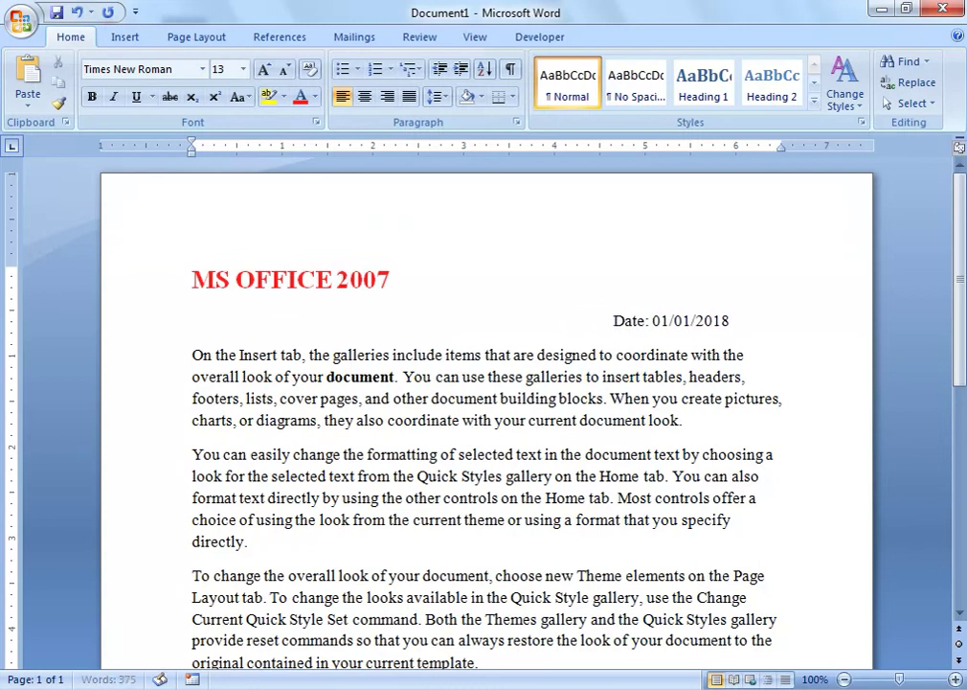
{"action": "key", "text": "BackSpace"}
{"action": "key", "text": "BackSpace"}
{"action": "key", "text": "BackSpace"}
{"action": "key", "text": "BackSpace"}
{"action": "key", "text": "BackSpace"}
{"action": "key", "text": "BackSpace"}
{"action": "key", "text": "BackSpace"}
{"action": "key", "text": "BackSpace"}
{"action": "key", "text": "BackSpace"}
{"action": "key", "text": "BackSpace"}
{"action": "key", "text": "BackSpace"}
{"action": "key", "text": "BackSpace"}
{"action": "key", "text": "BackSpace"}
{"action": "key", "text": "BackSpace"}
{"action": "key", "text": "BackSpace"}
{"action": "key", "text": "BackSpace"}
{"action": "key", "text": "BackSpace"}
{"action": "key", "text": "BackSpace"}
{"action": "key", "text": "BackSpace"}
{"action": "key", "text": "BackSpace"}
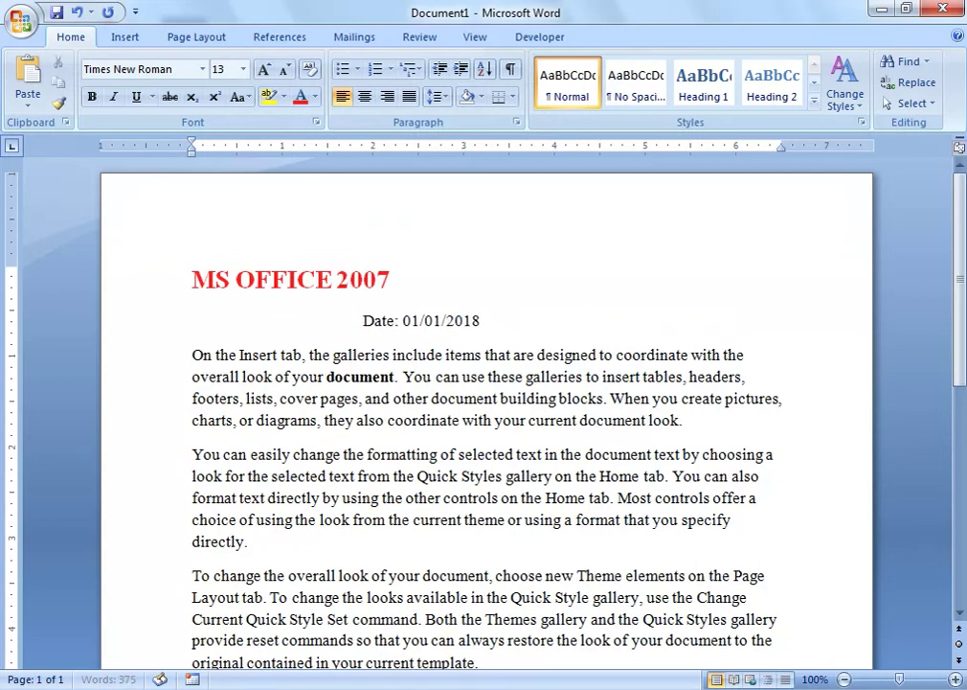
{"action": "key", "text": "BackSpace"}
{"action": "key", "text": "BackSpace"}
{"action": "key", "text": "BackSpace"}
{"action": "key", "text": "BackSpace"}
{"action": "key", "text": "BackSpace"}
{"action": "key", "text": "BackSpace"}
{"action": "key", "text": "BackSpace"}
{"action": "key", "text": "BackSpace"}
{"action": "key", "text": "BackSpace"}
{"action": "key", "text": "BackSpace"}
{"action": "key", "text": "BackSpace"}
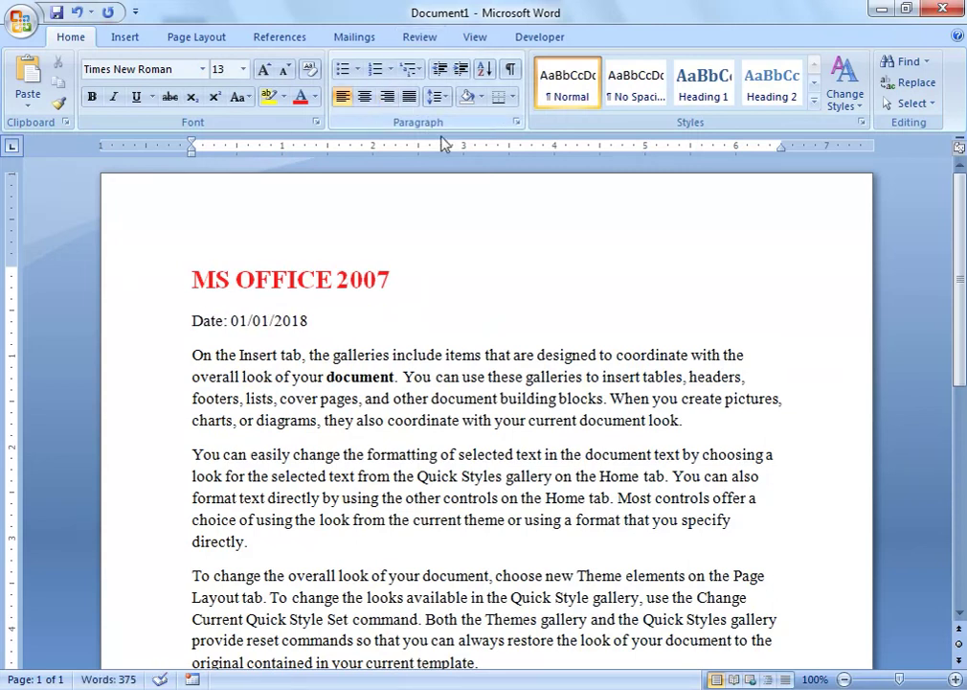
{"action": "left_click", "coordinate": [388, 98]}
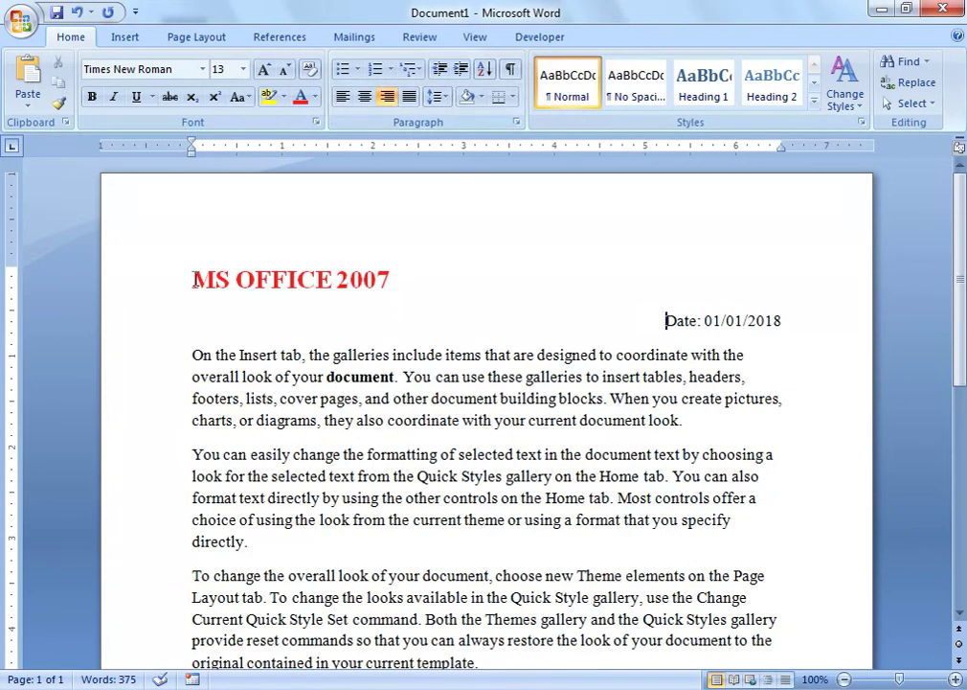
{"action": "left_click_drag", "start_coordinate": [193, 278], "coordinate": [391, 273]}
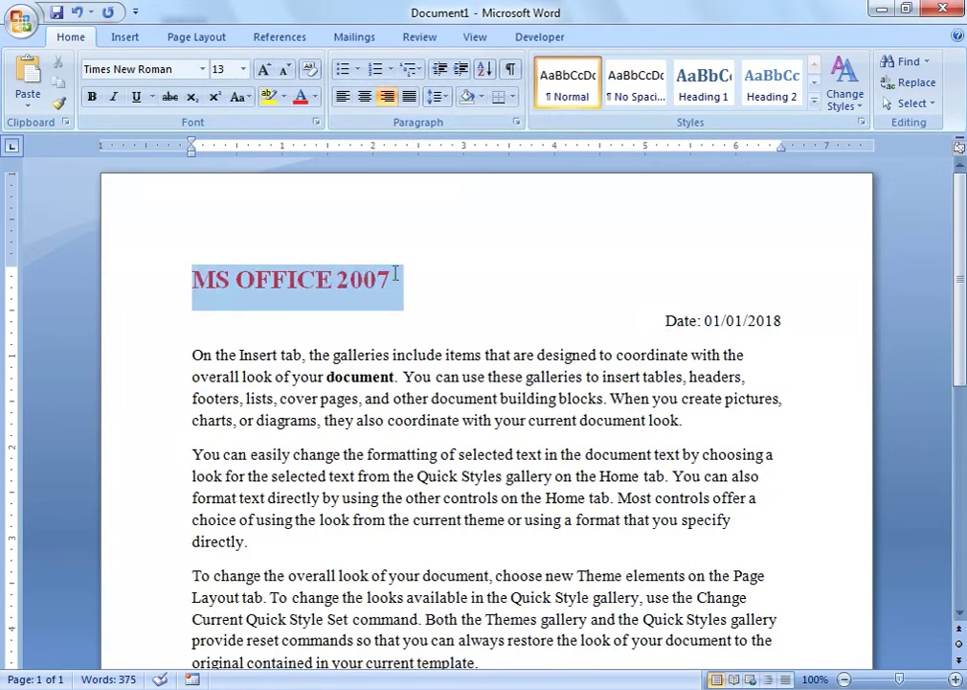
{"action": "left_click", "coordinate": [364, 97]}
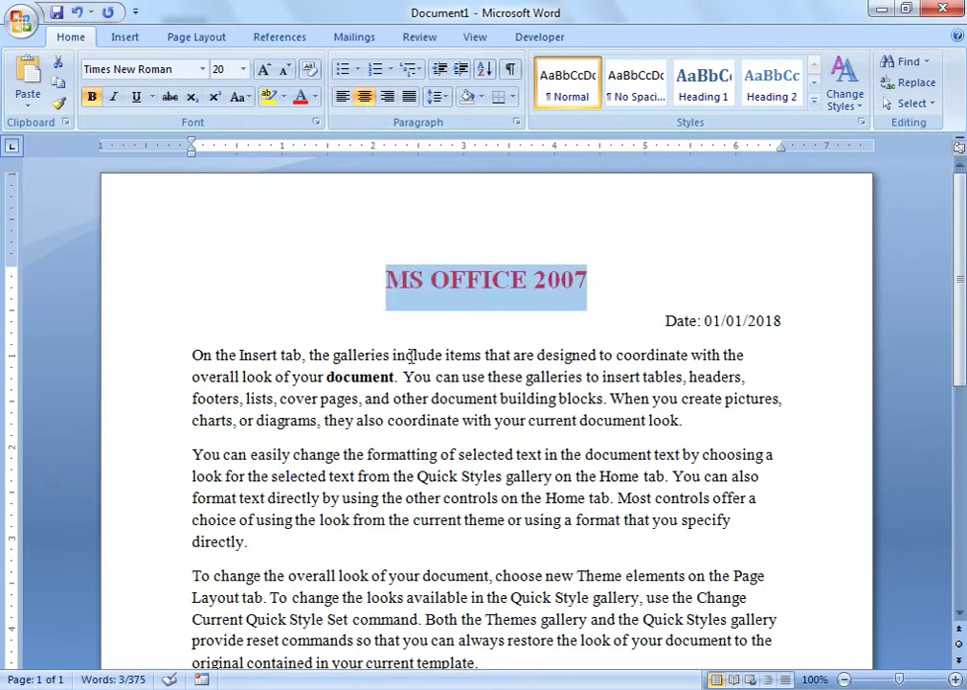